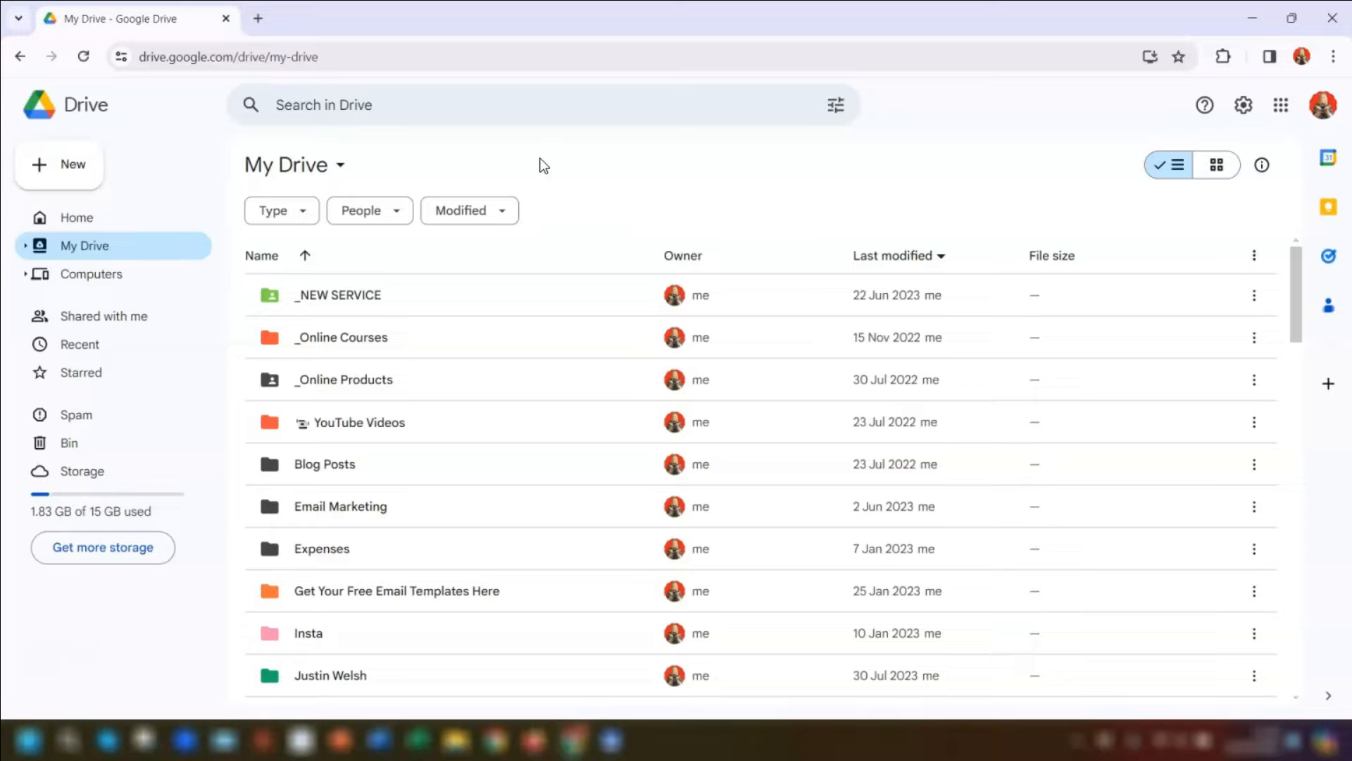
# Open the Email Marketing folder, return to My Drive, and reopen it to view its three documents.
pyautogui.click(351, 509)
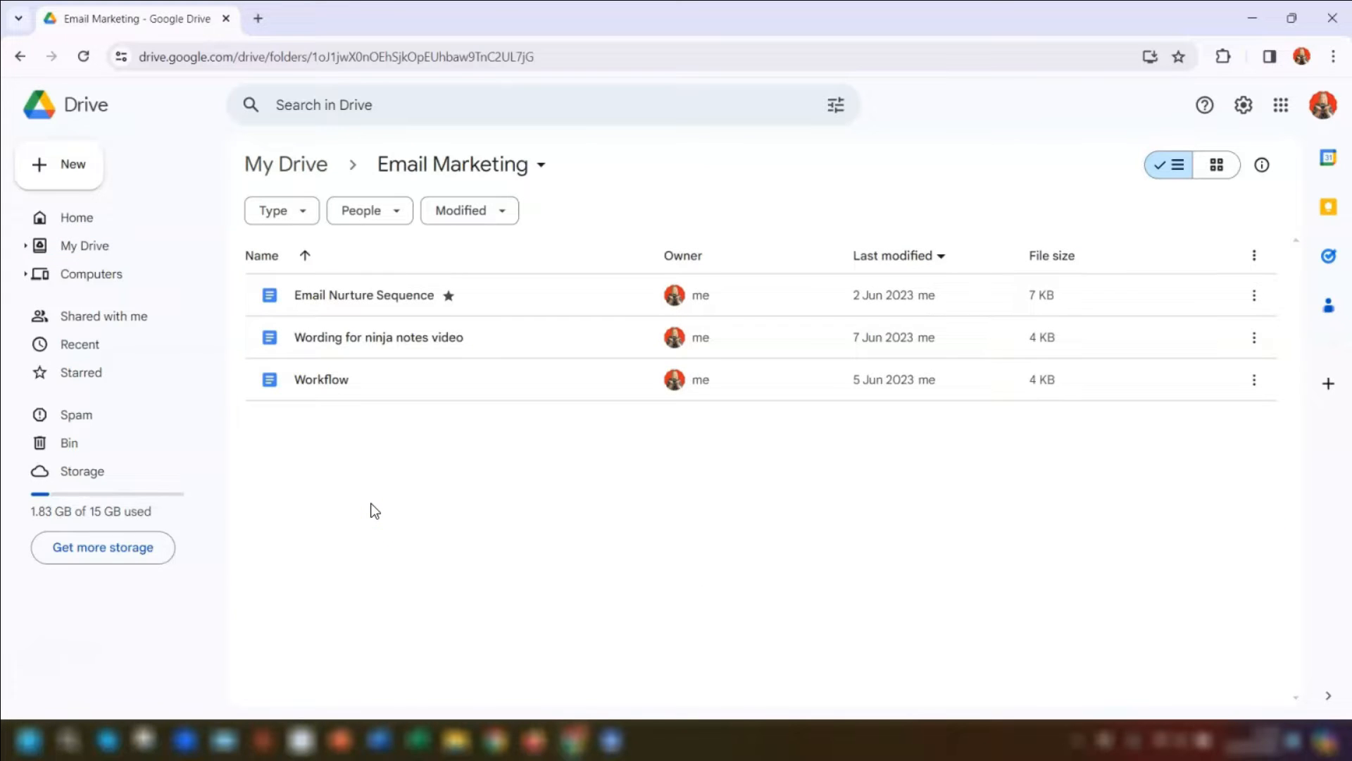
pyautogui.click(287, 164)
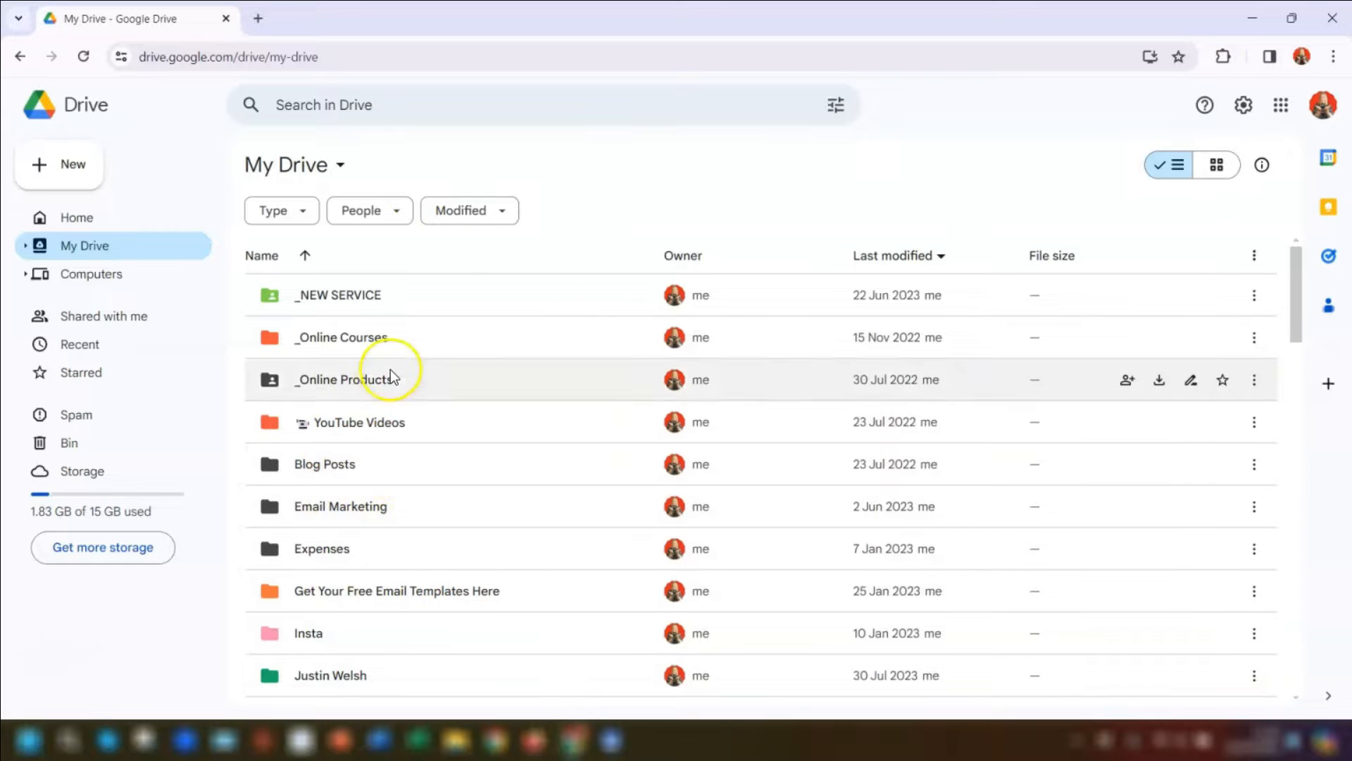
pyautogui.doubleClick(355, 521)
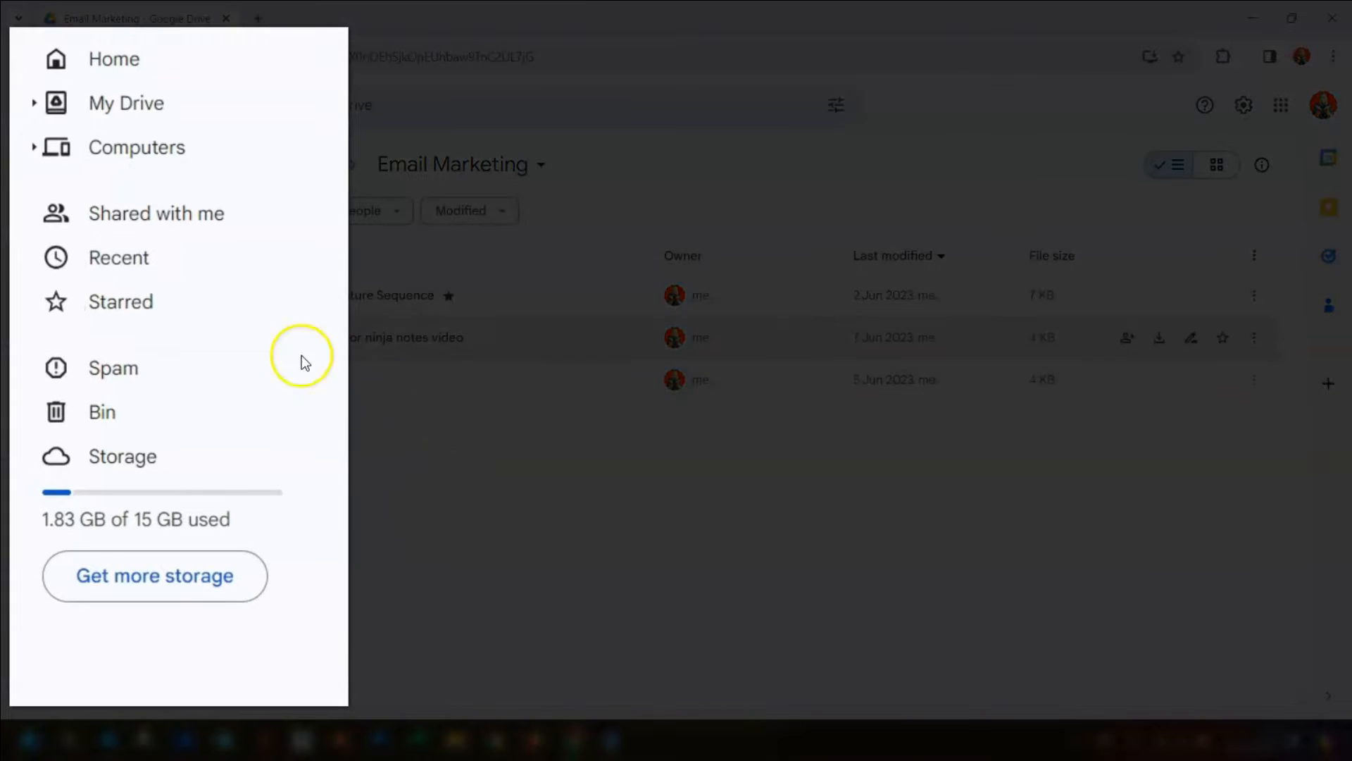
# Expand My Drive, _Online Courses and _Googlify your business in the sidebar, then open the GCal folder.
pyautogui.click(35, 104)
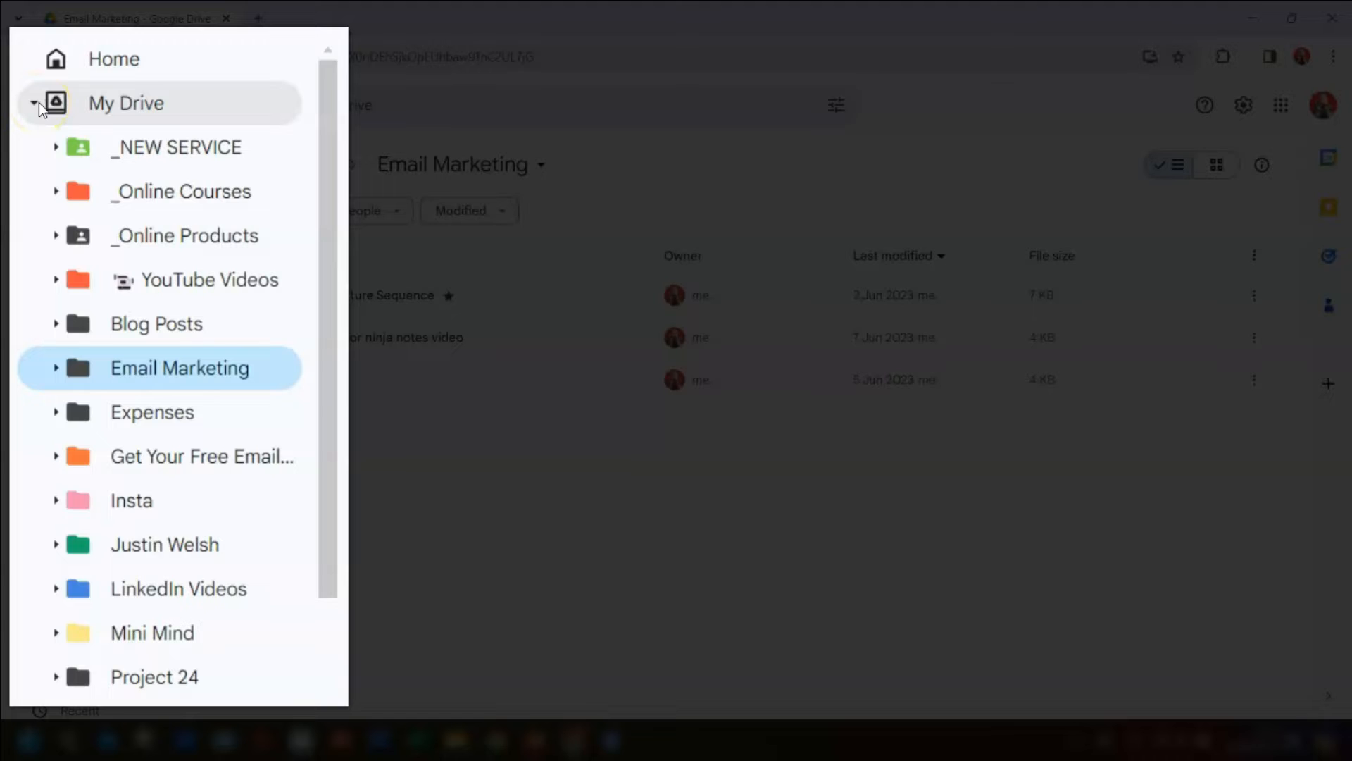
pyautogui.click(70, 197)
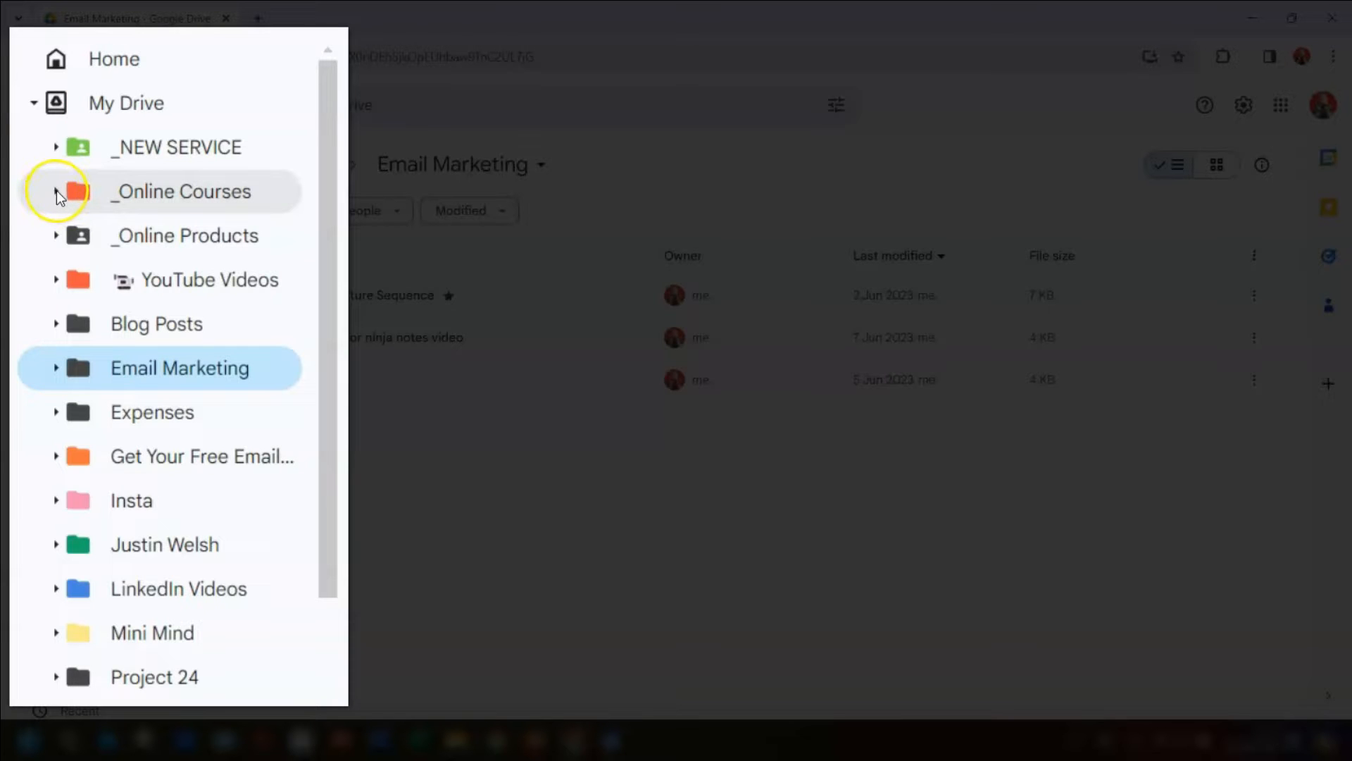
pyautogui.click(56, 191)
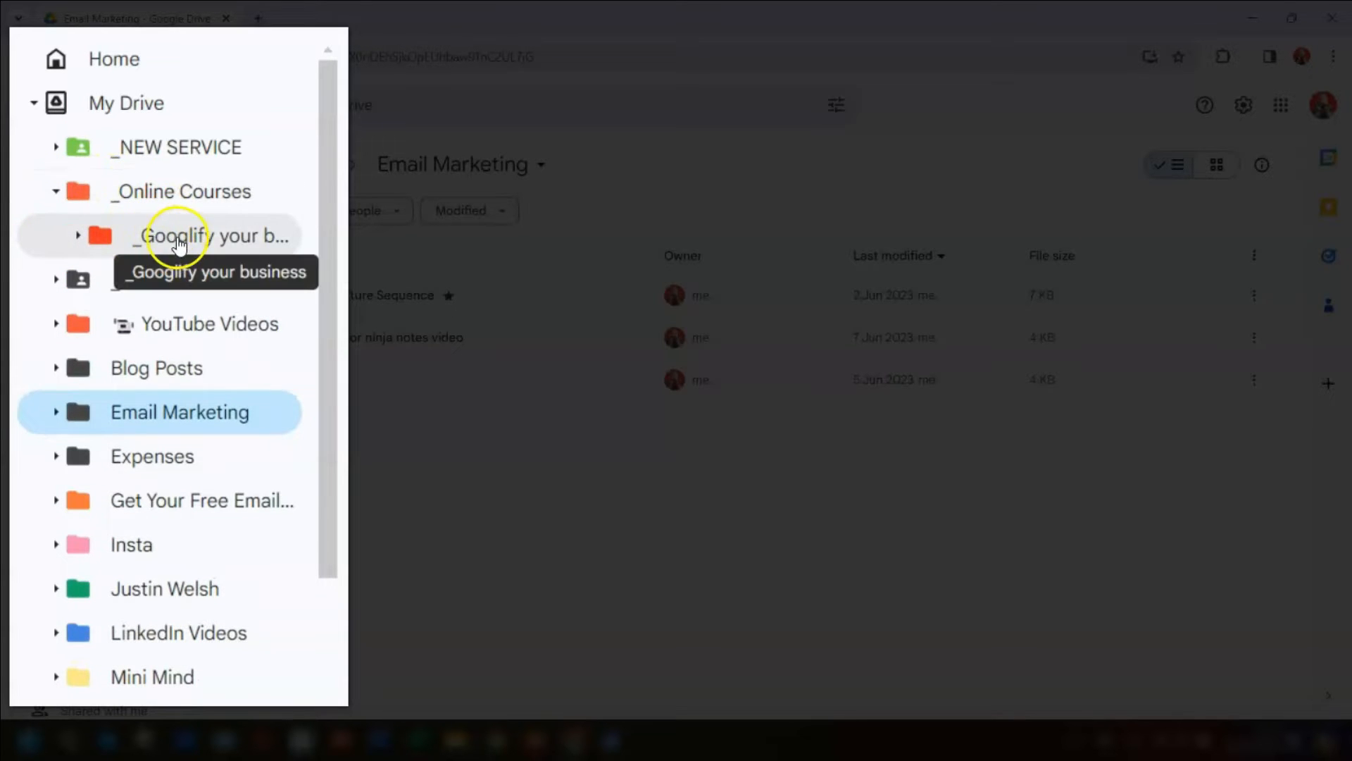
pyautogui.click(77, 234)
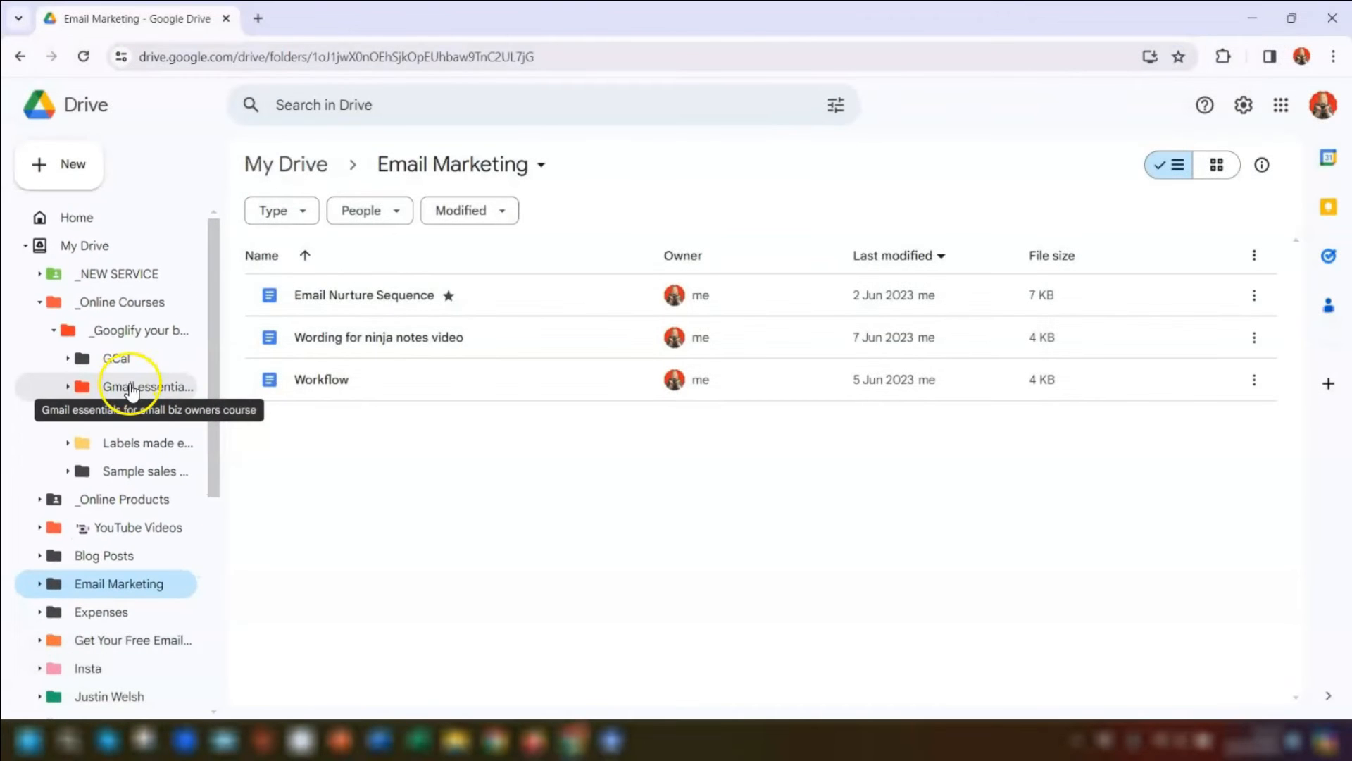
pyautogui.click(116, 358)
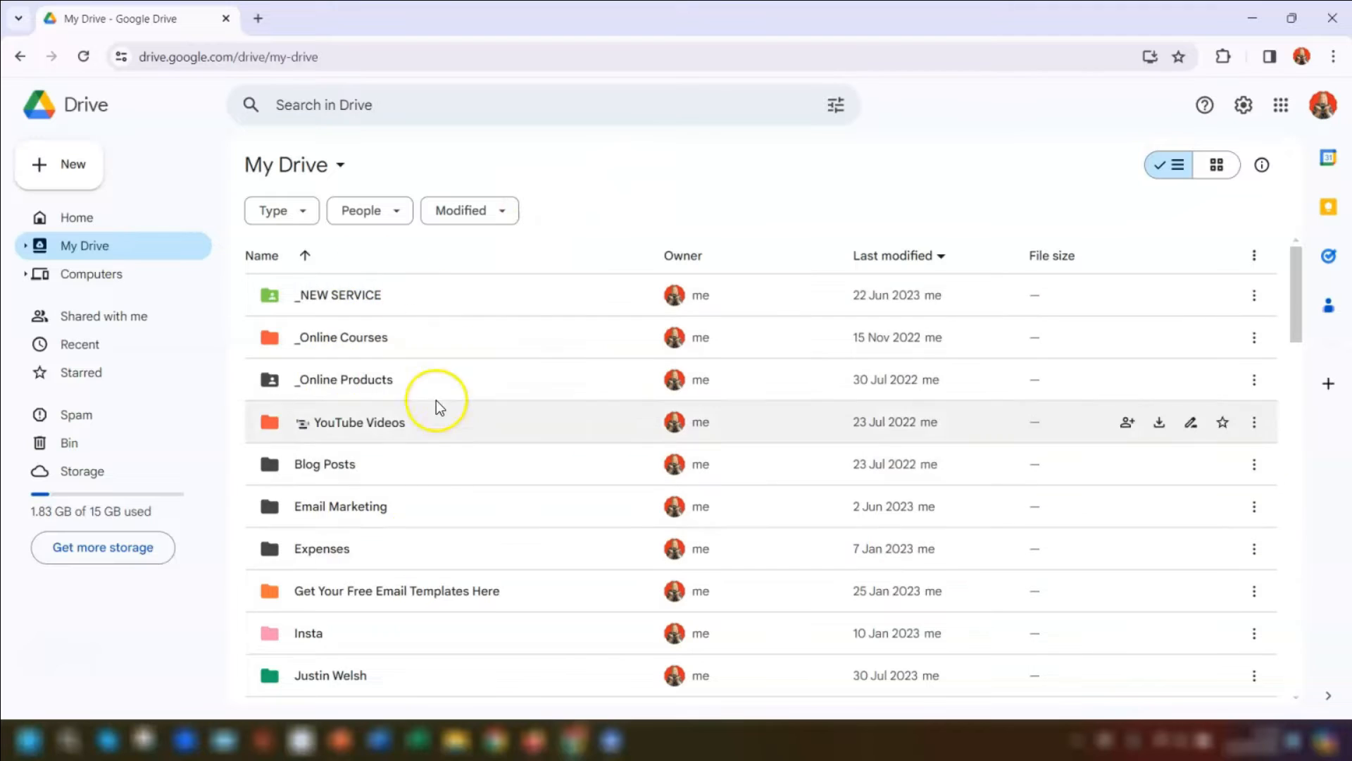
pyautogui.scroll(-2, 549, 357)
pyautogui.scroll(-1, 548, 359)
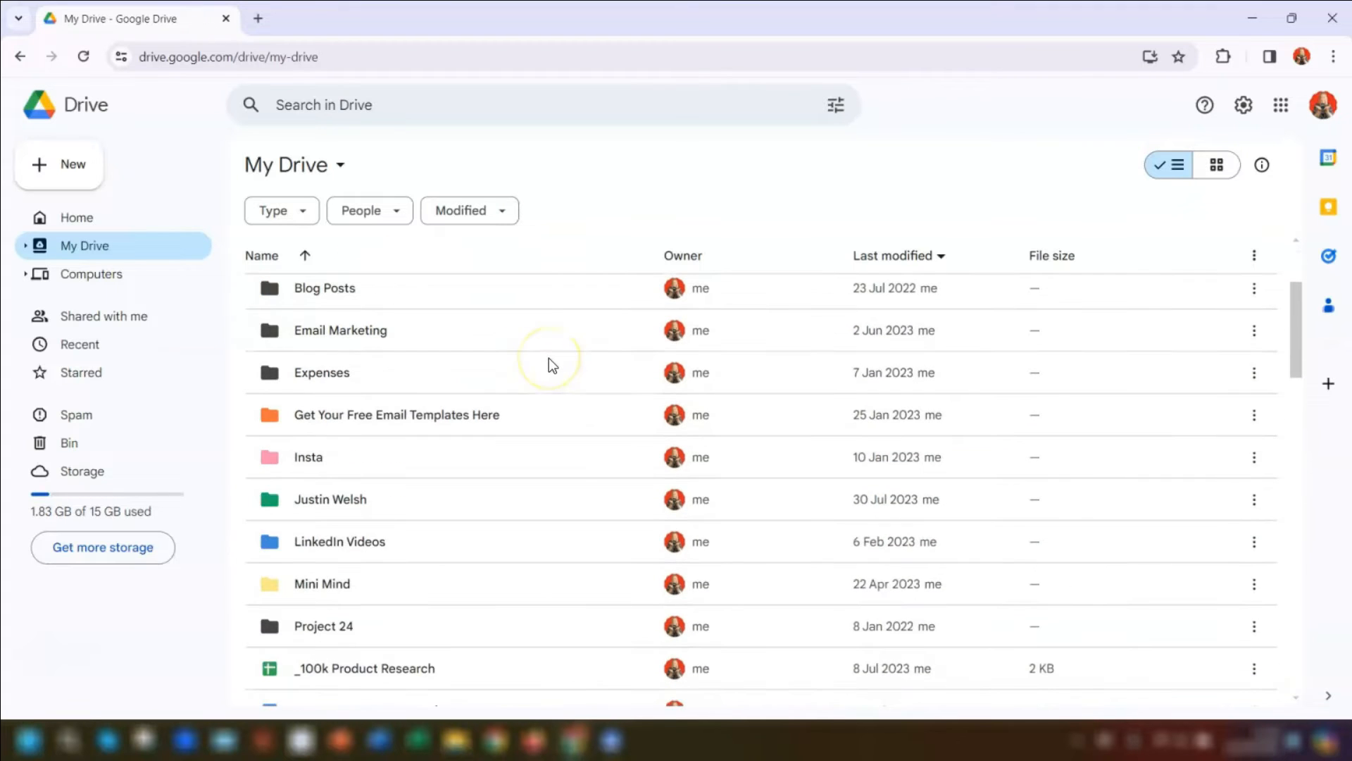
pyautogui.scroll(-2, 548, 358)
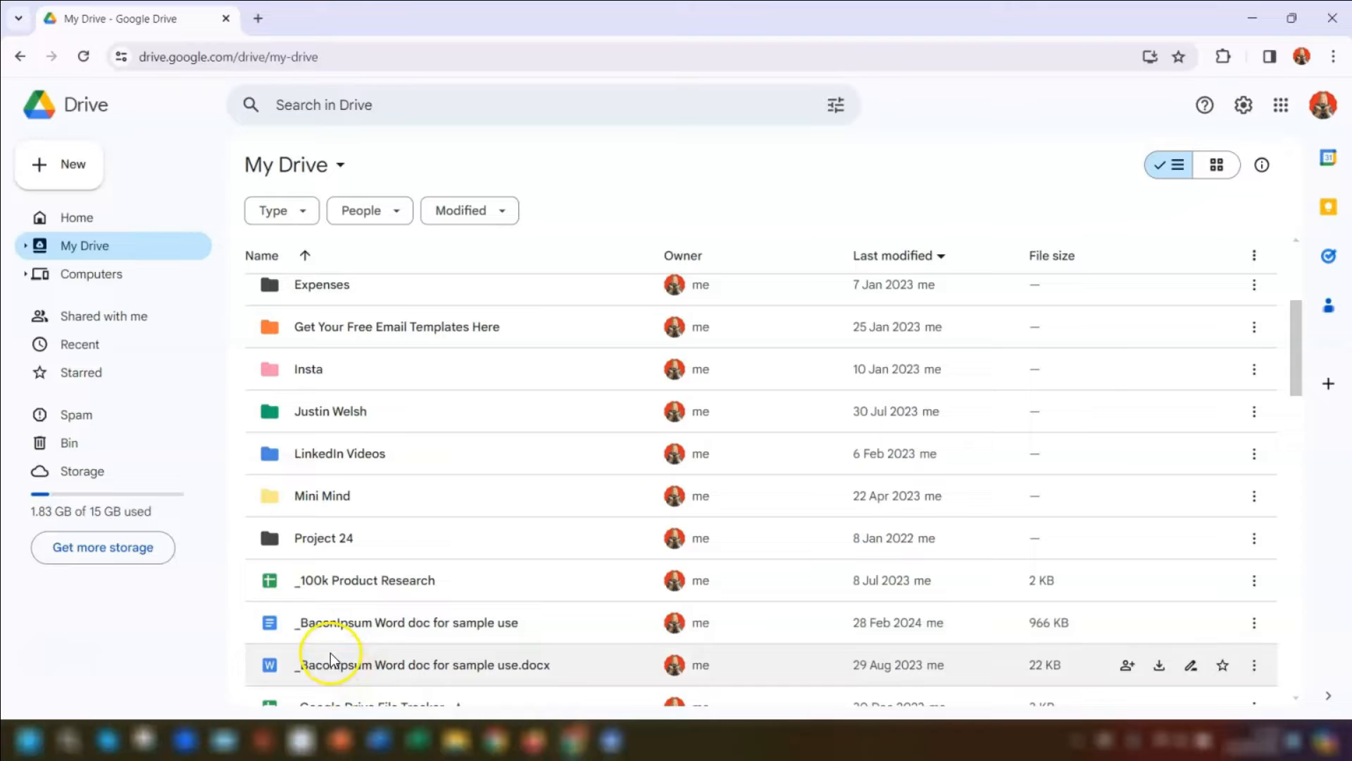
# Drag the _BaconIpsum .docx file onto the Insta folder.
pyautogui.moveTo(327, 626)
pyautogui.mouseDown()
pyautogui.moveTo(459, 517)
pyautogui.moveTo(320, 366)
pyautogui.moveTo(340, 362)
pyautogui.mouseUp()
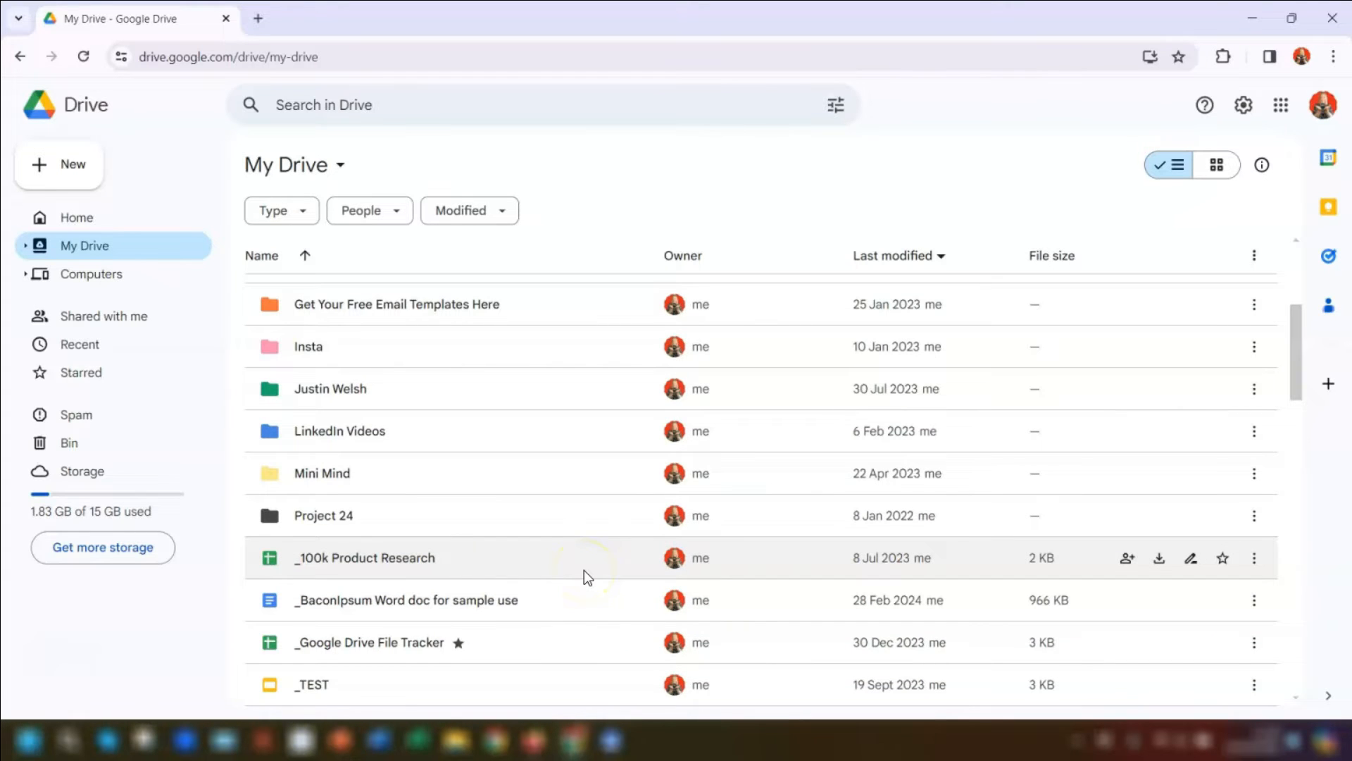
pyautogui.click(380, 562)
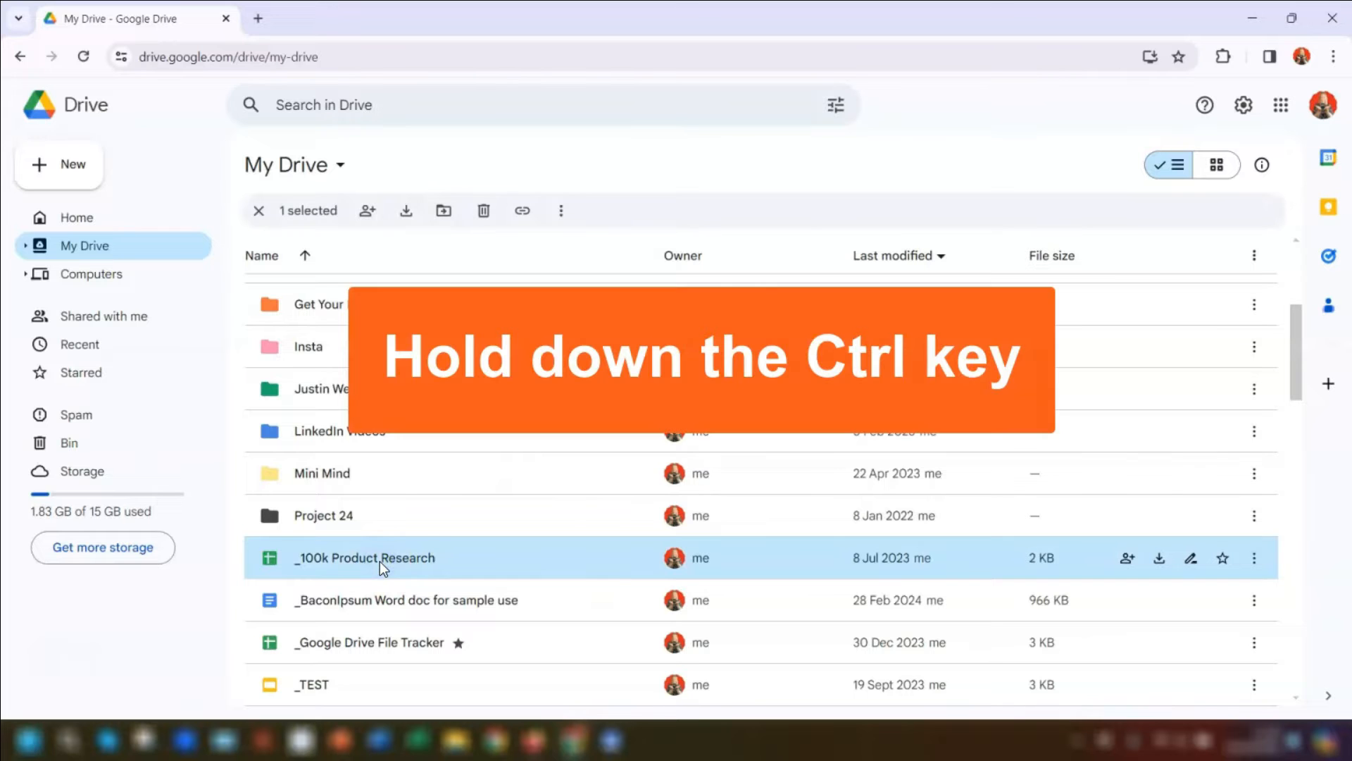
pyautogui.scroll(-2, 412, 555)
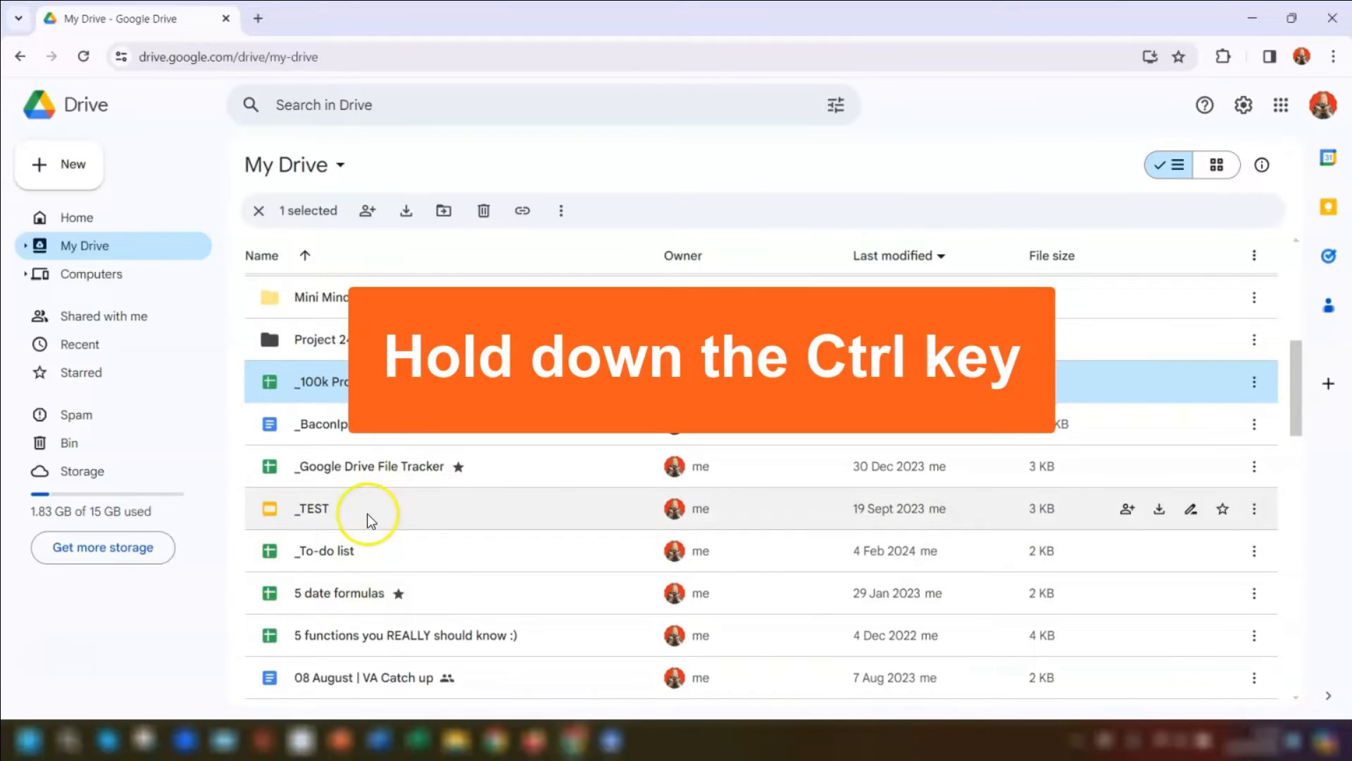
pyautogui.keyDown('ctrl'); pyautogui.click(366, 513); pyautogui.keyUp('ctrl')
pyautogui.keyDown('ctrl'); pyautogui.click(358, 548); pyautogui.keyUp('ctrl')
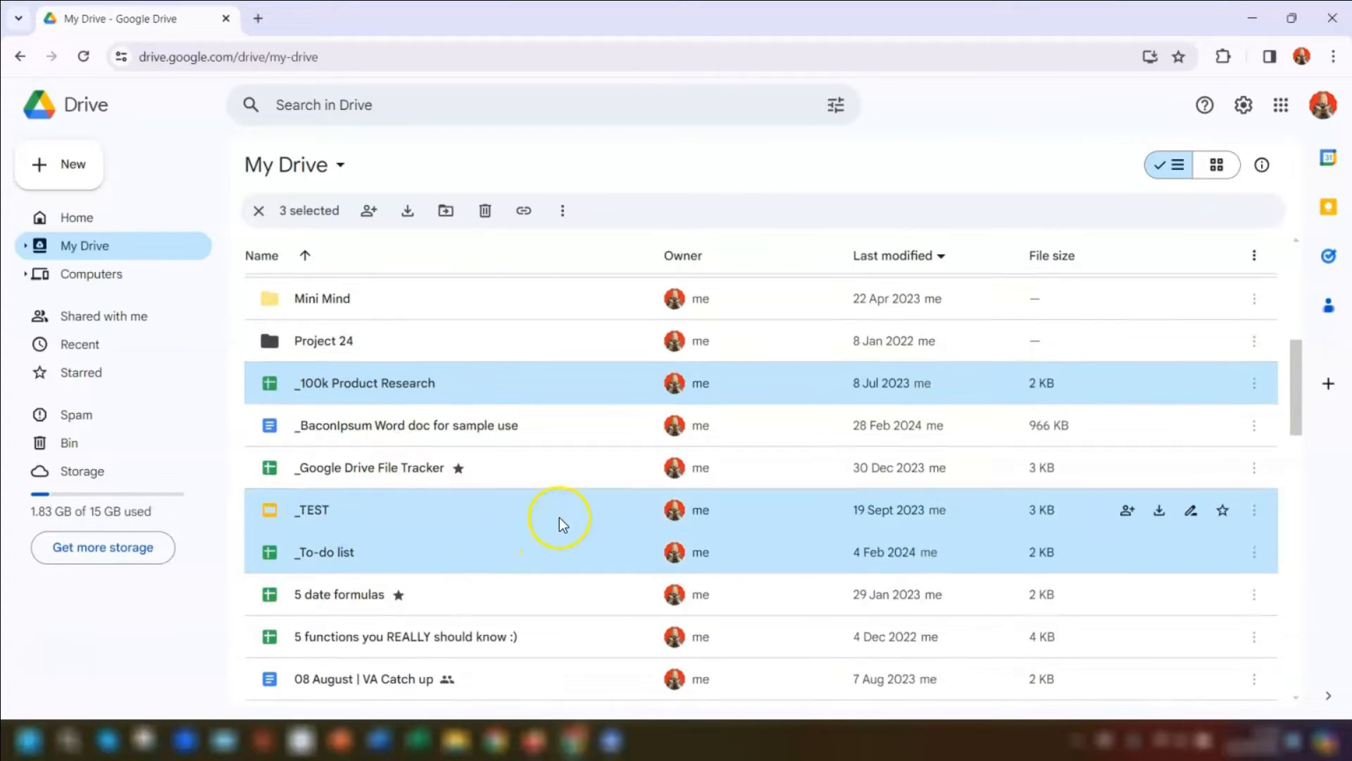
pyautogui.scroll(2, 560, 517)
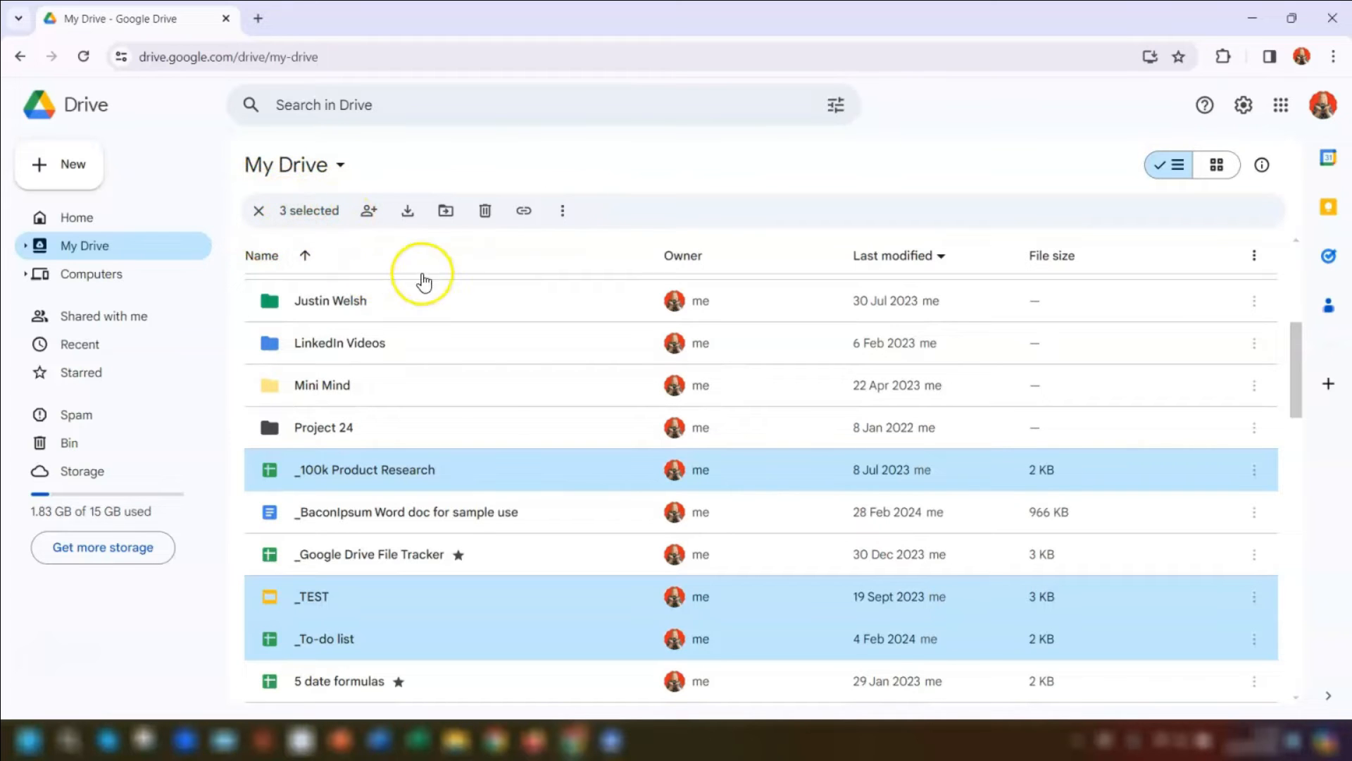
pyautogui.scroll(2, 539, 475)
pyautogui.moveTo(397, 647); pyautogui.dragTo(408, 435)
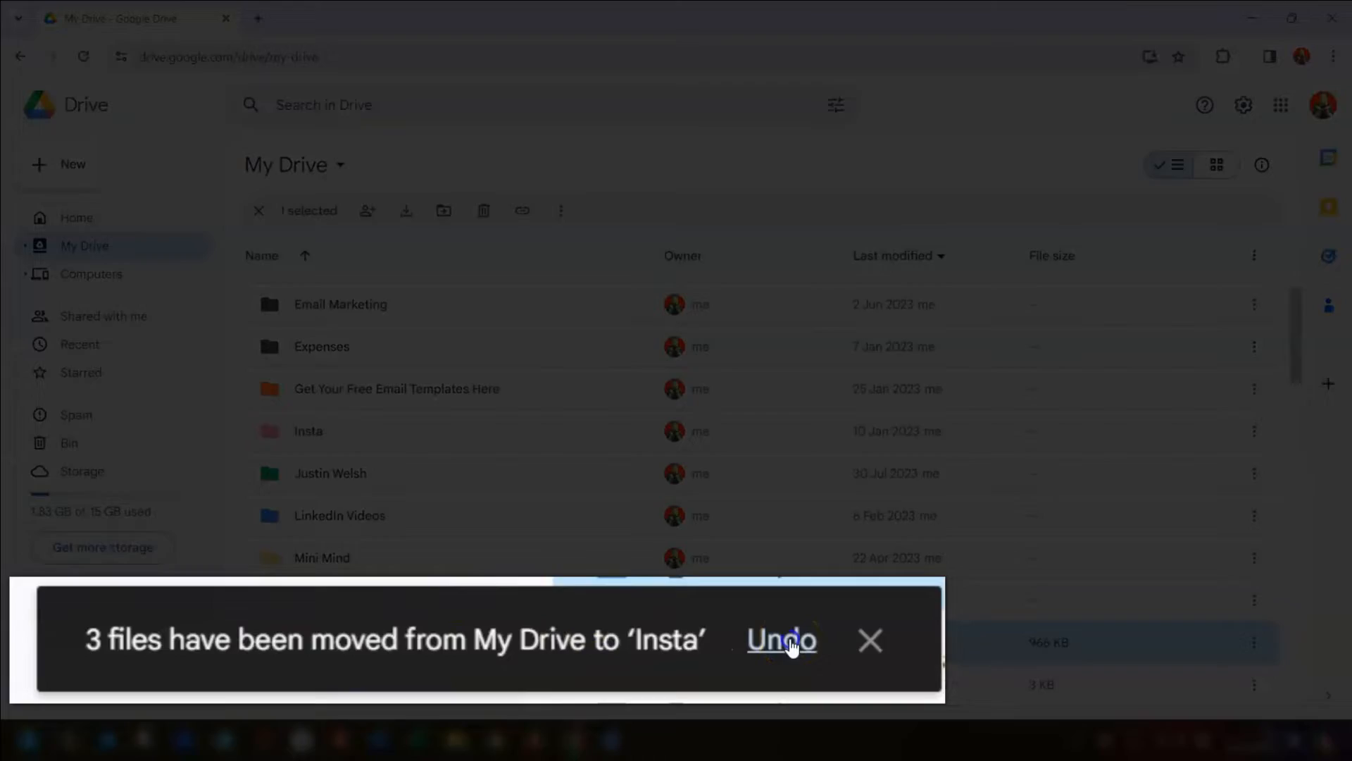
pyautogui.click(792, 642)
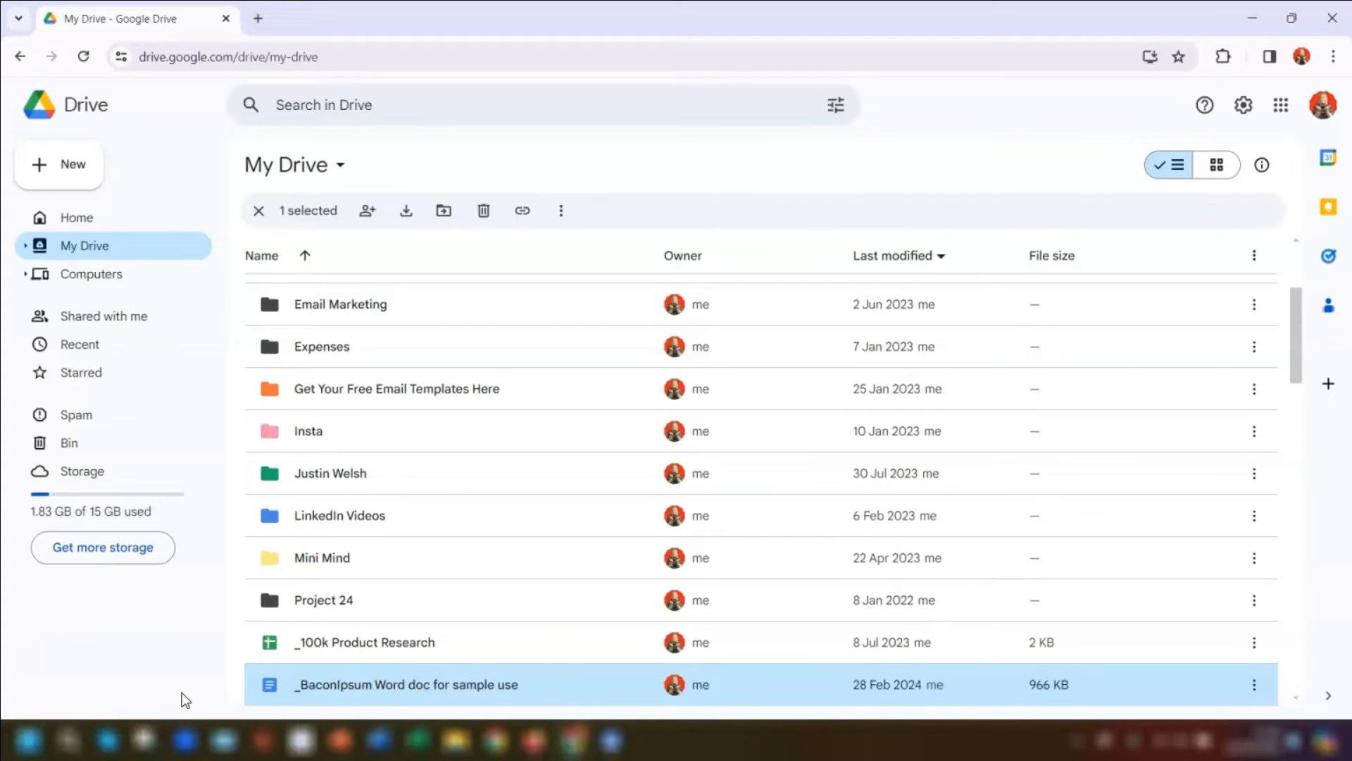
# Clear the selection and start a Move from the _100k Product Research file's Organise menu.
pyautogui.click(540, 189)
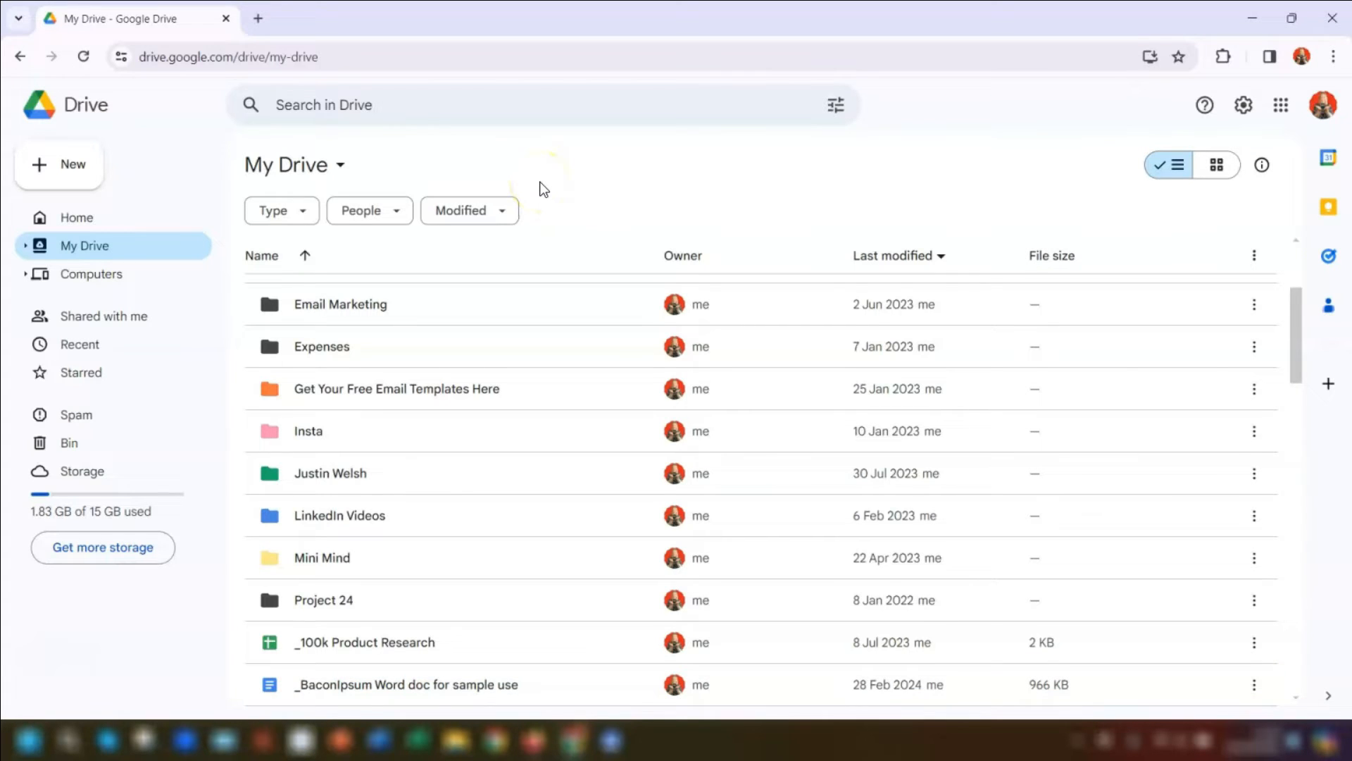
pyautogui.scroll(-1, 450, 506)
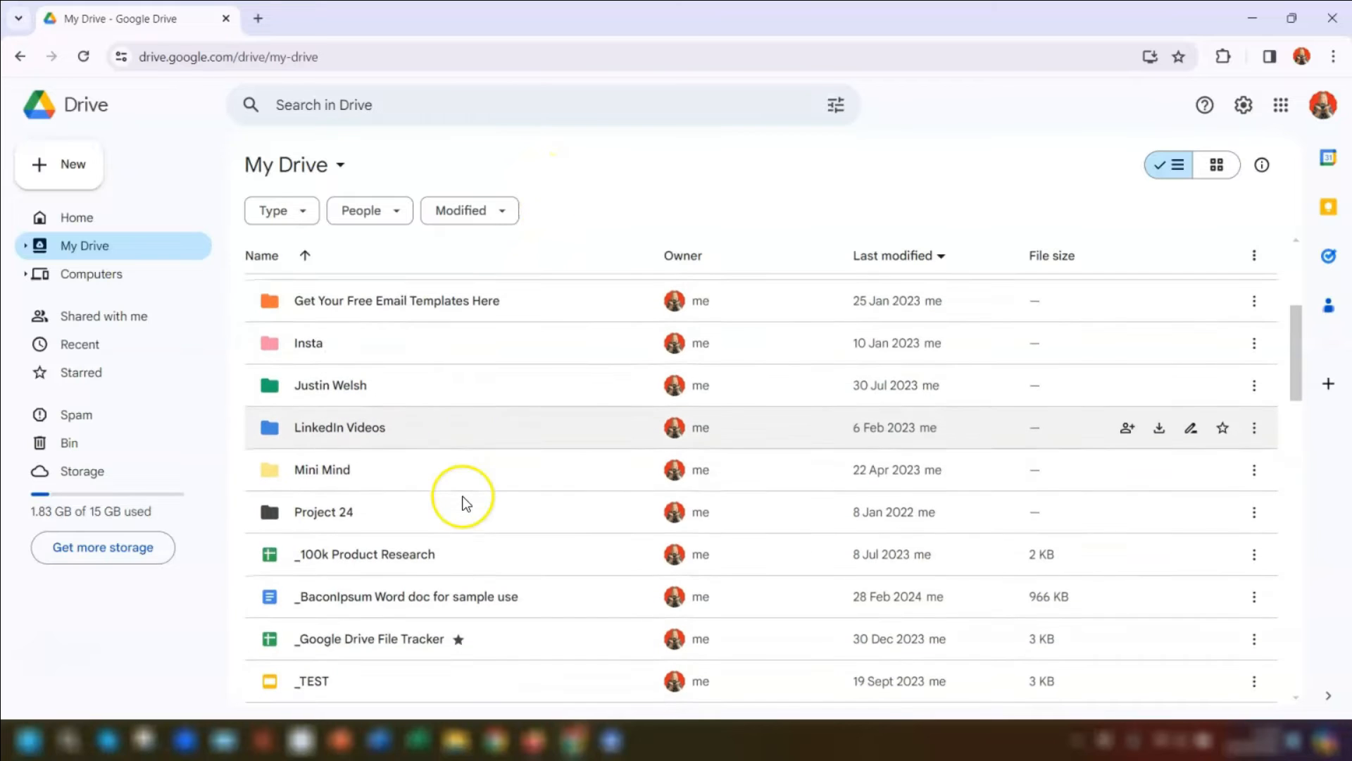
pyautogui.rightClick(387, 561)
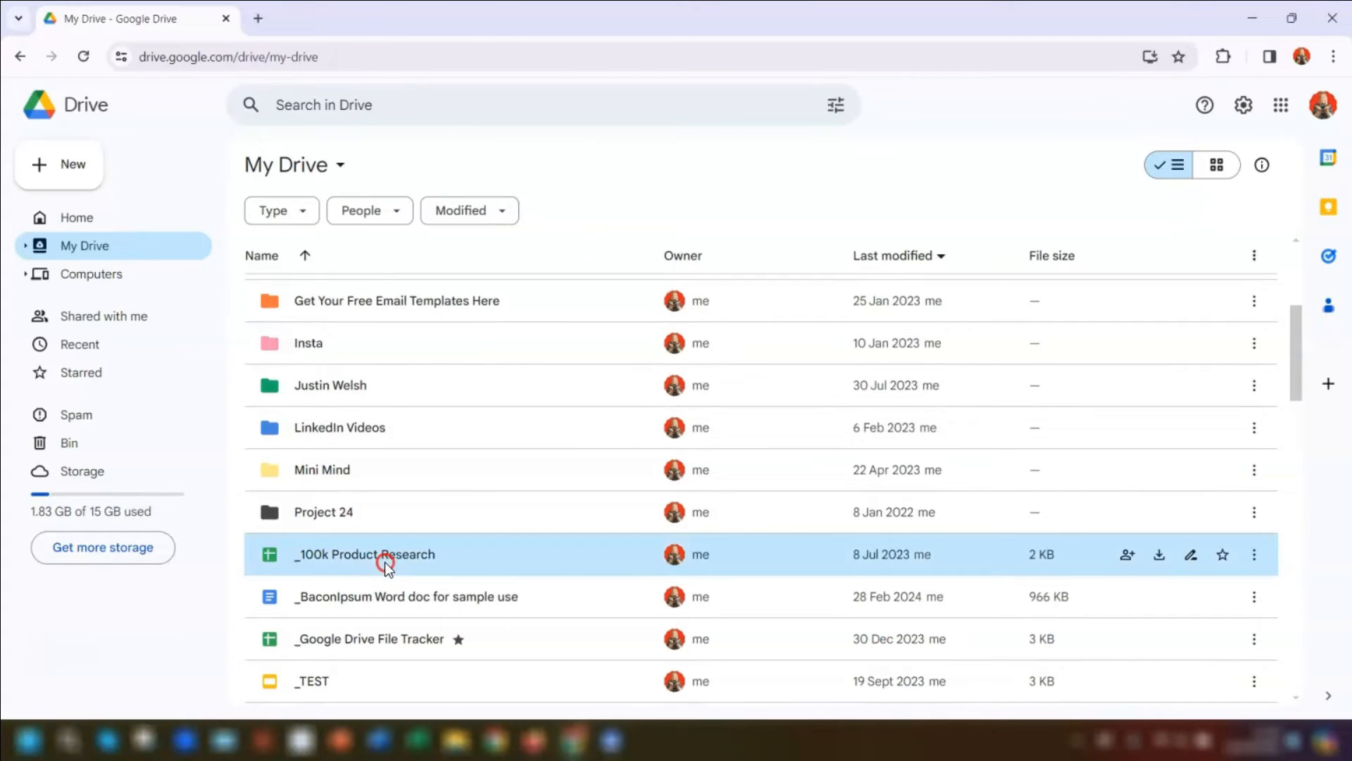
pyautogui.moveTo(451, 427)
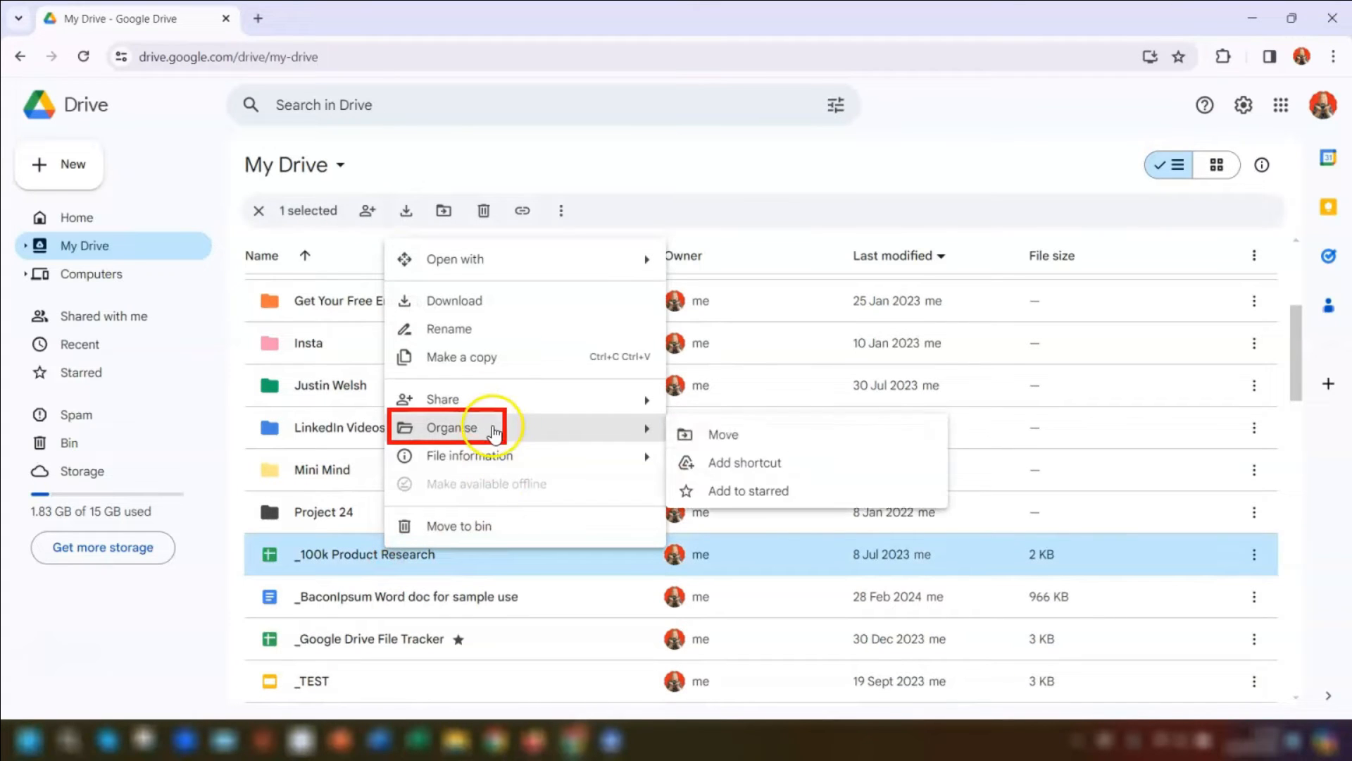
pyautogui.click(747, 442)
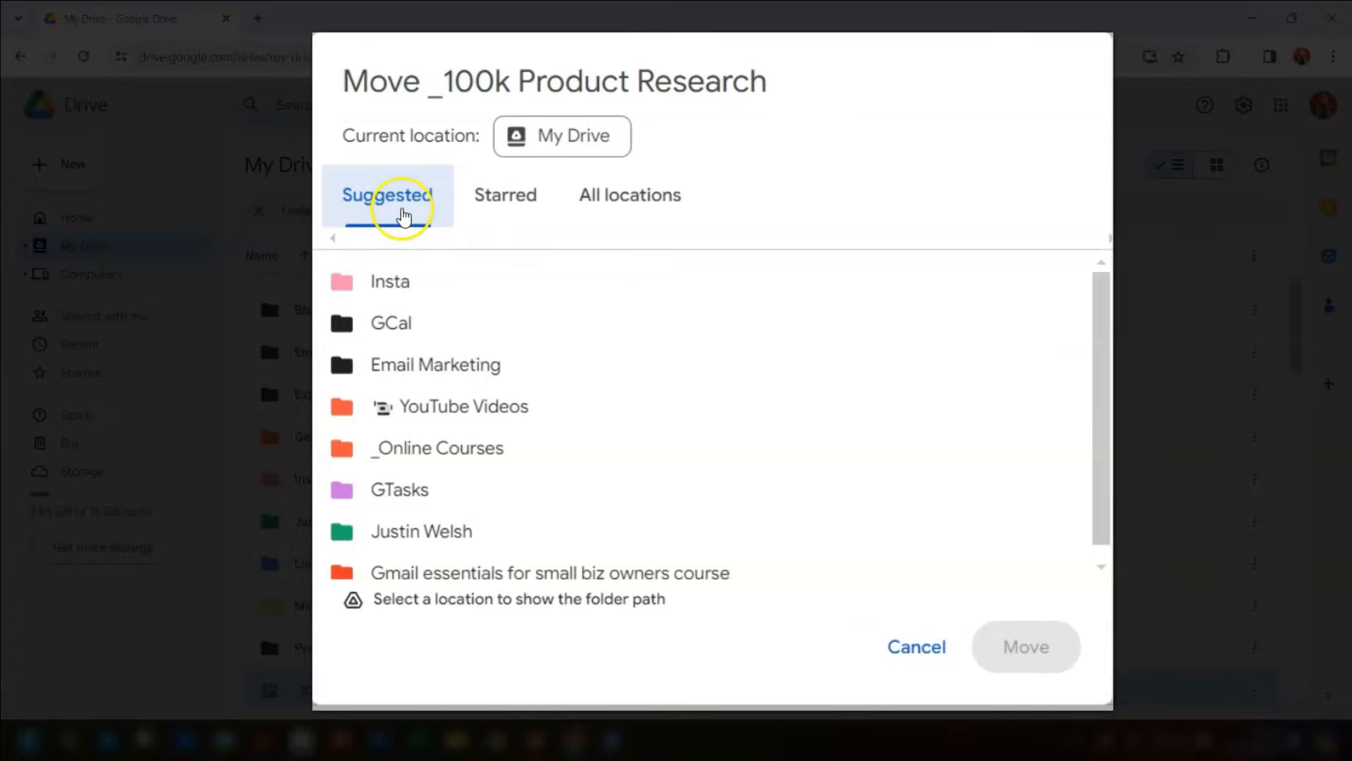
pyautogui.scroll(-1, 466, 307)
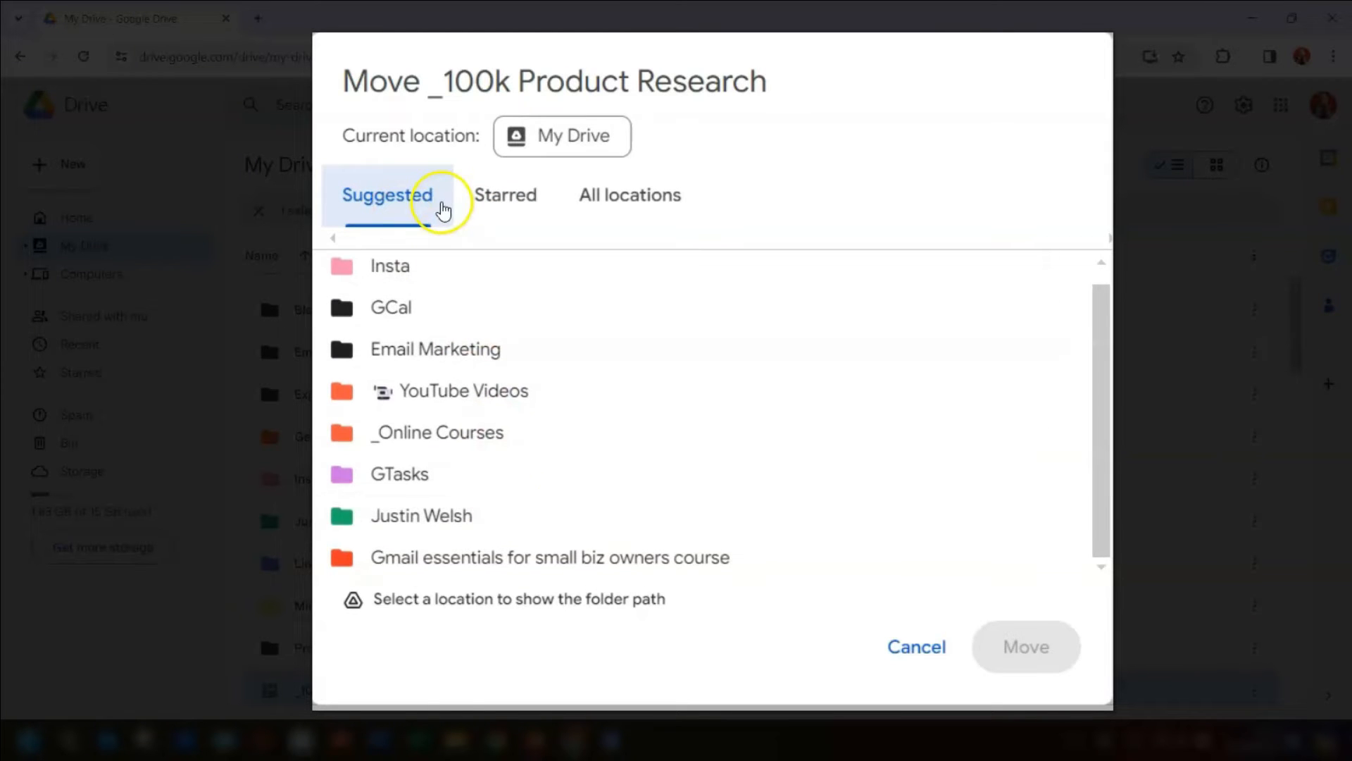
# Browse the Starred and then All locations tabs in the Move dialog.
pyautogui.click(505, 196)
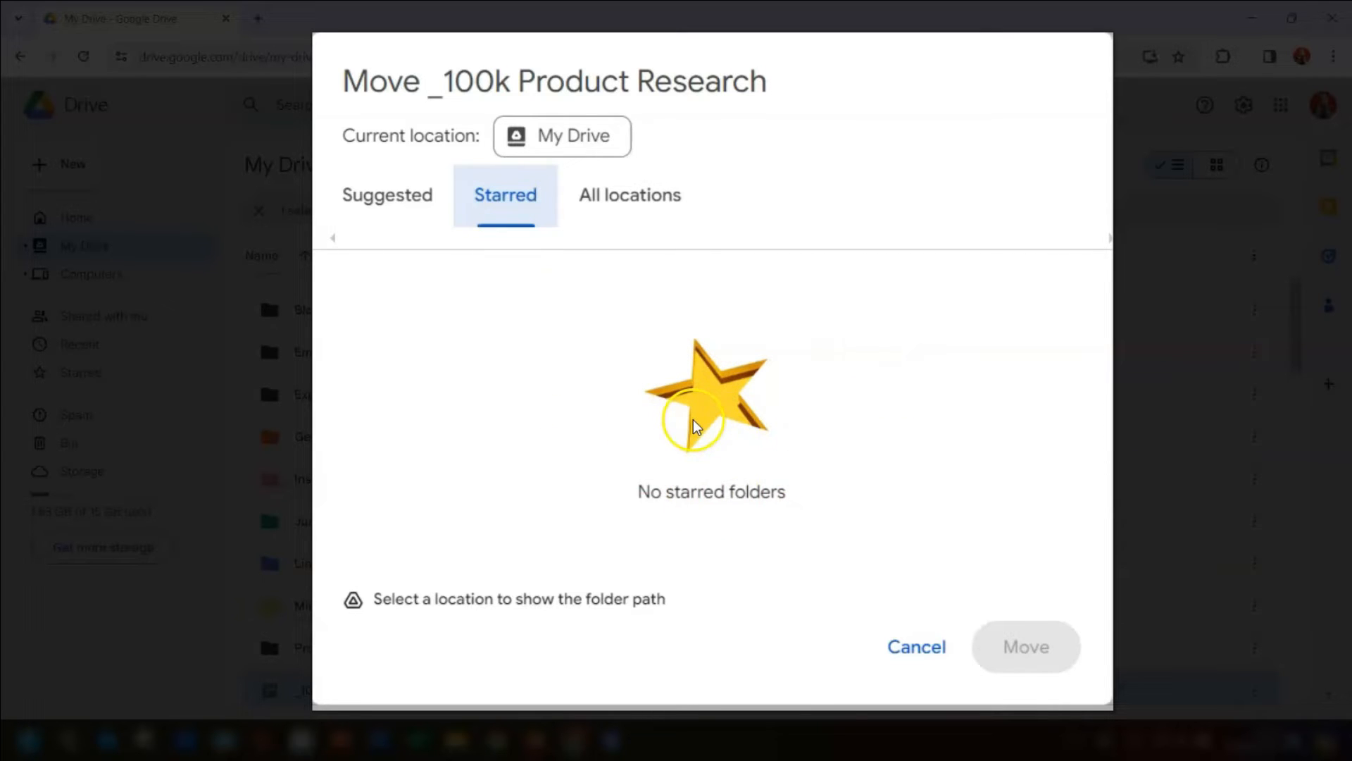
pyautogui.click(627, 196)
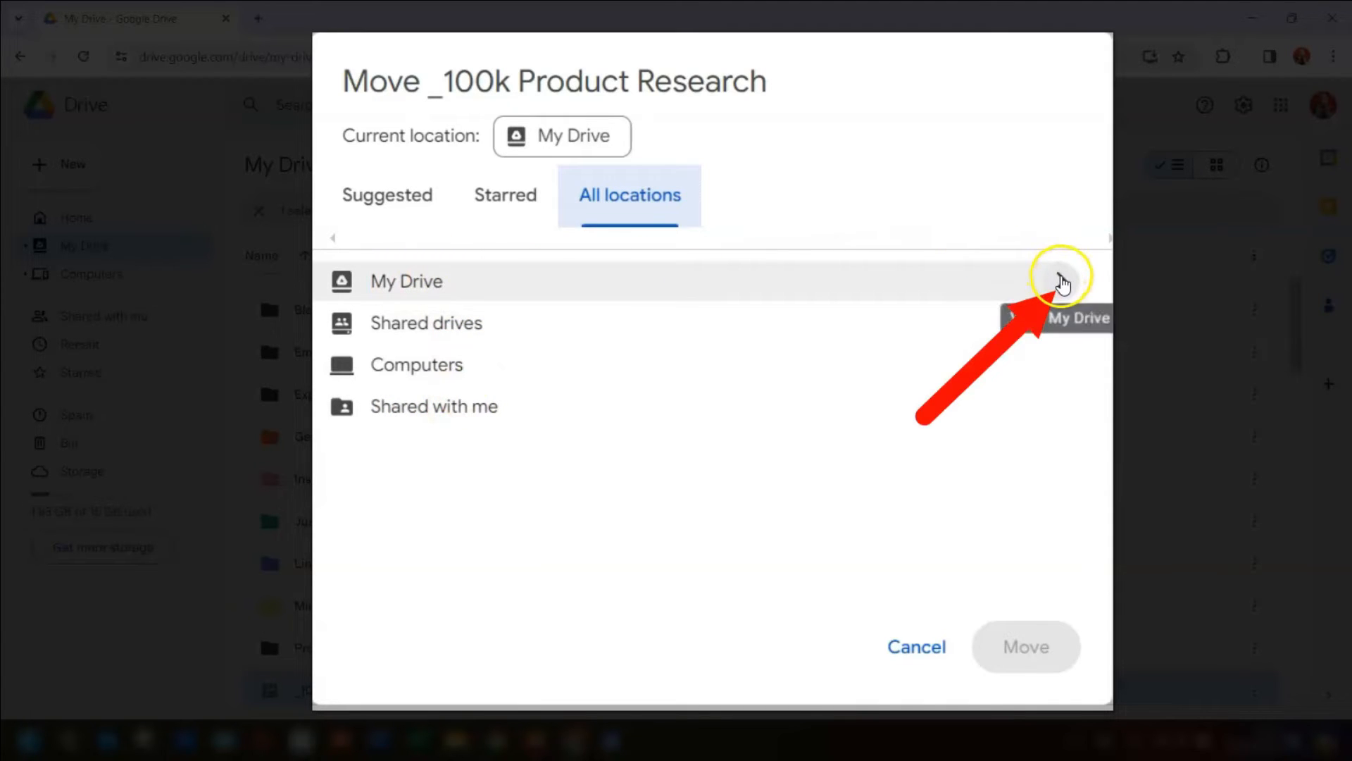
# Navigate My Drive > _Online Courses > _Googlify your business as the destination and confirm Move.
pyautogui.click(1062, 282)
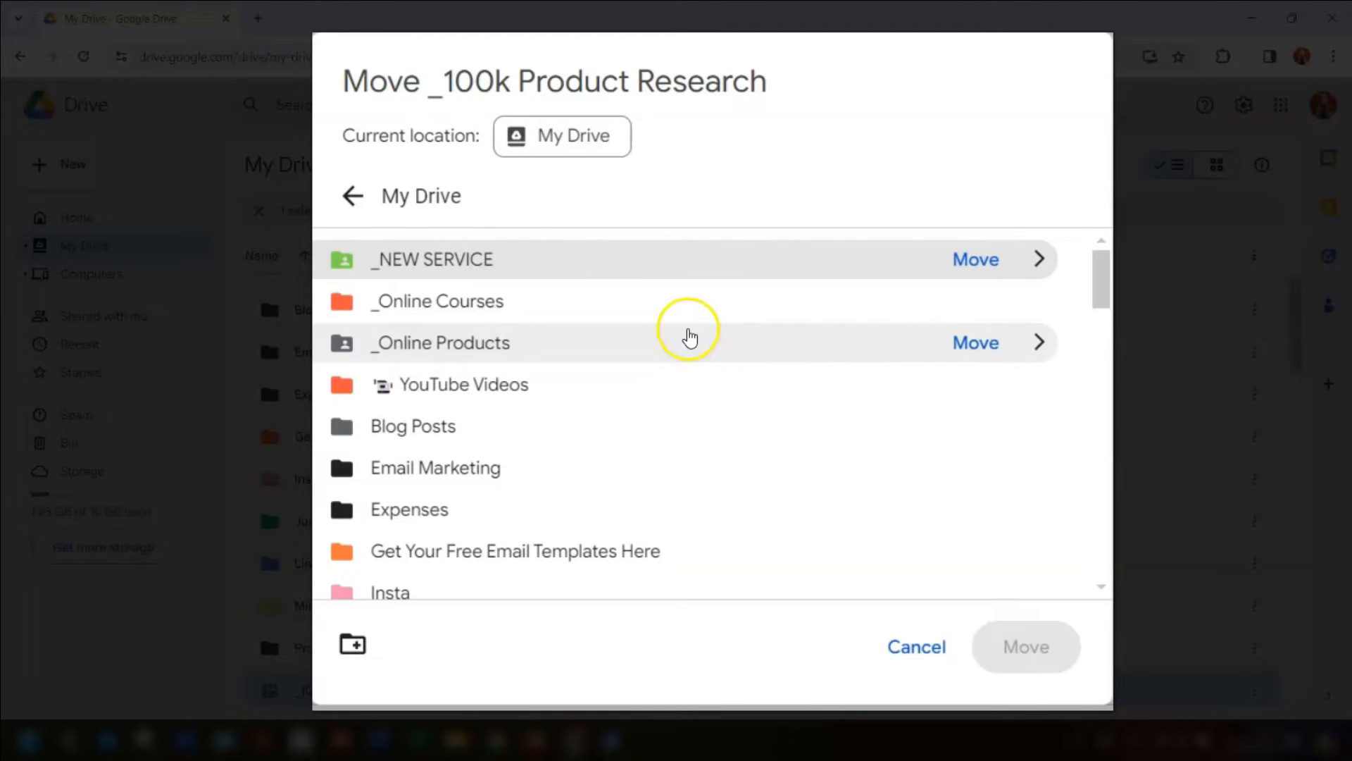
pyautogui.click(819, 459)
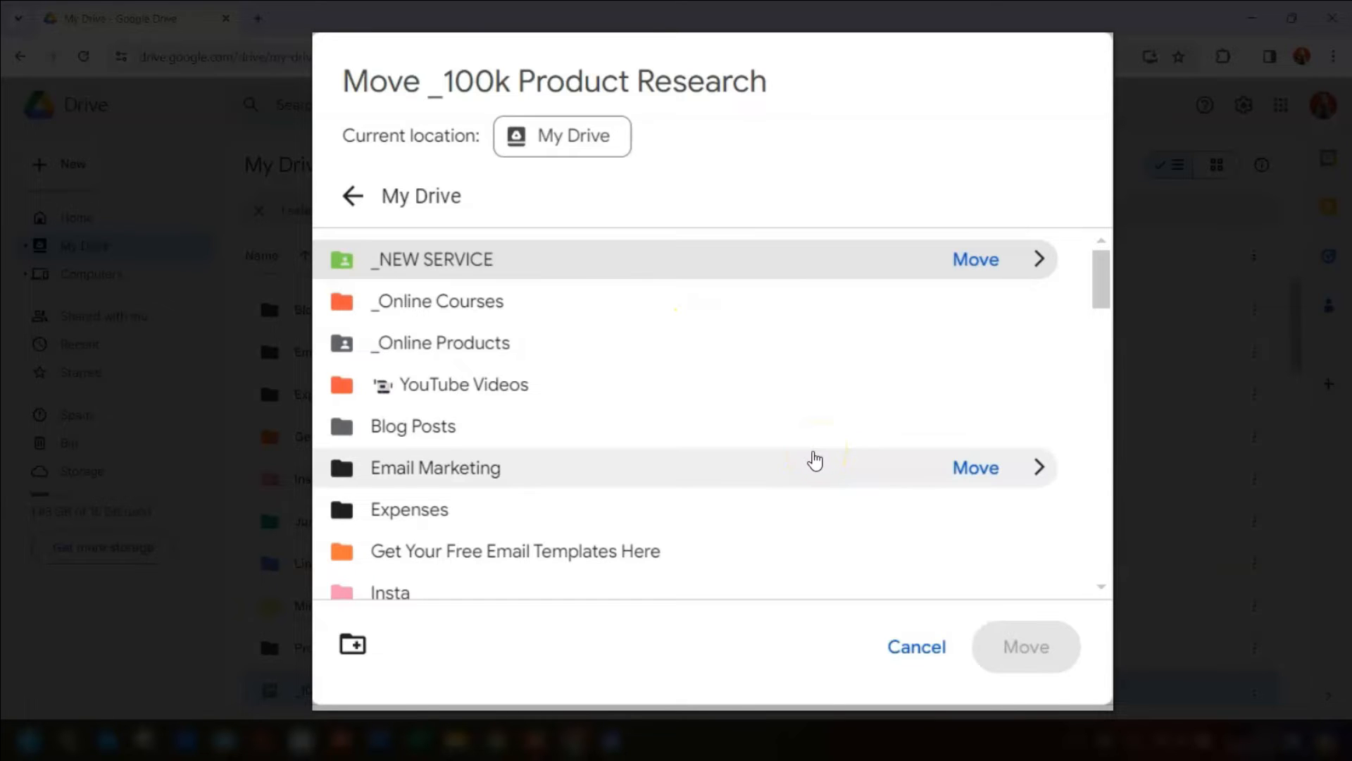
pyautogui.click(1040, 301)
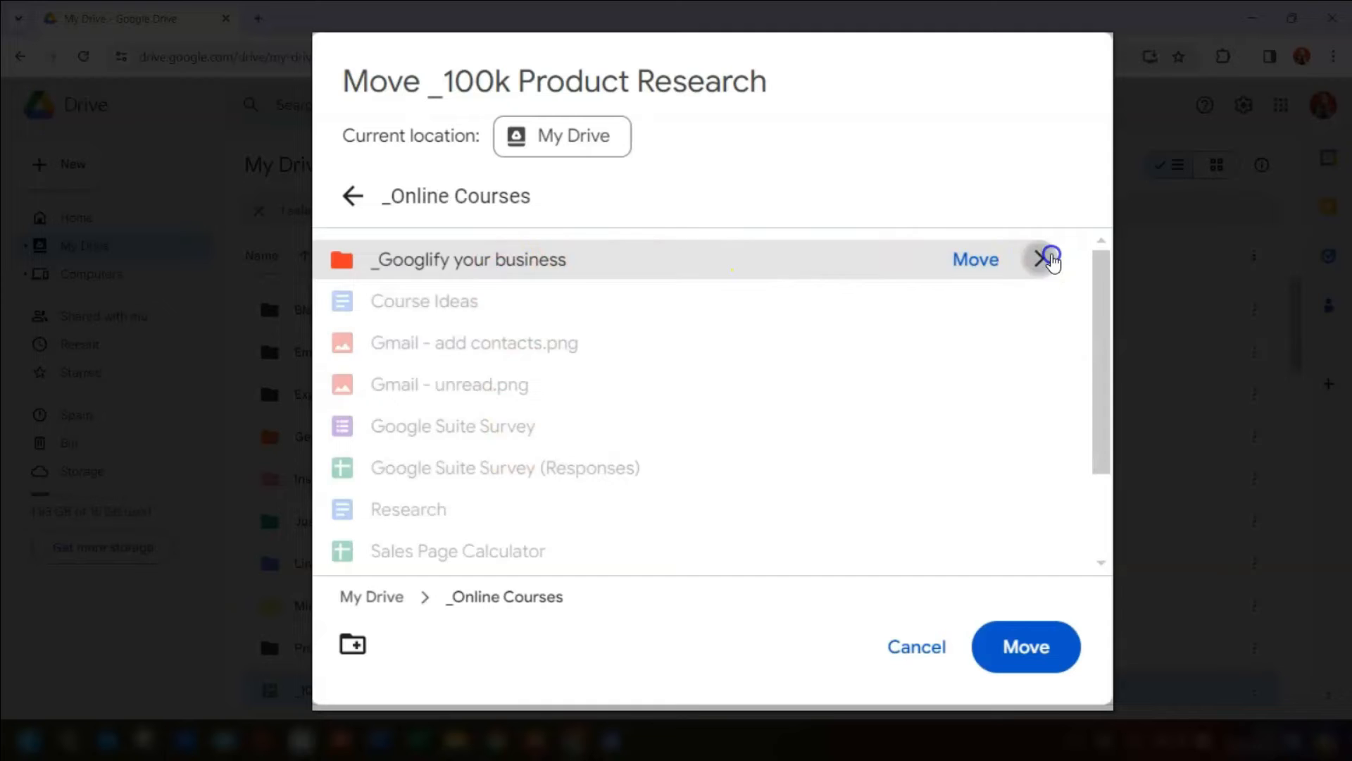
pyautogui.click(1039, 259)
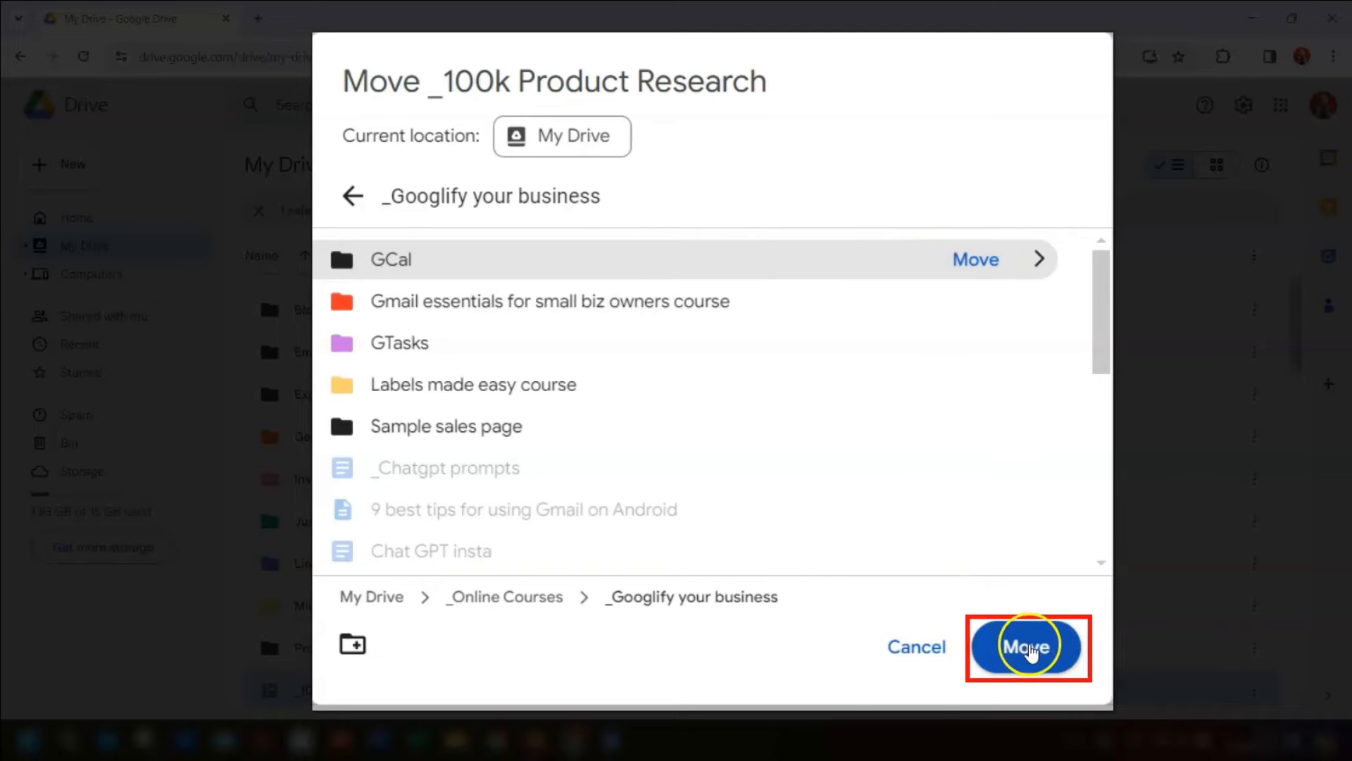
pyautogui.click(1032, 650)
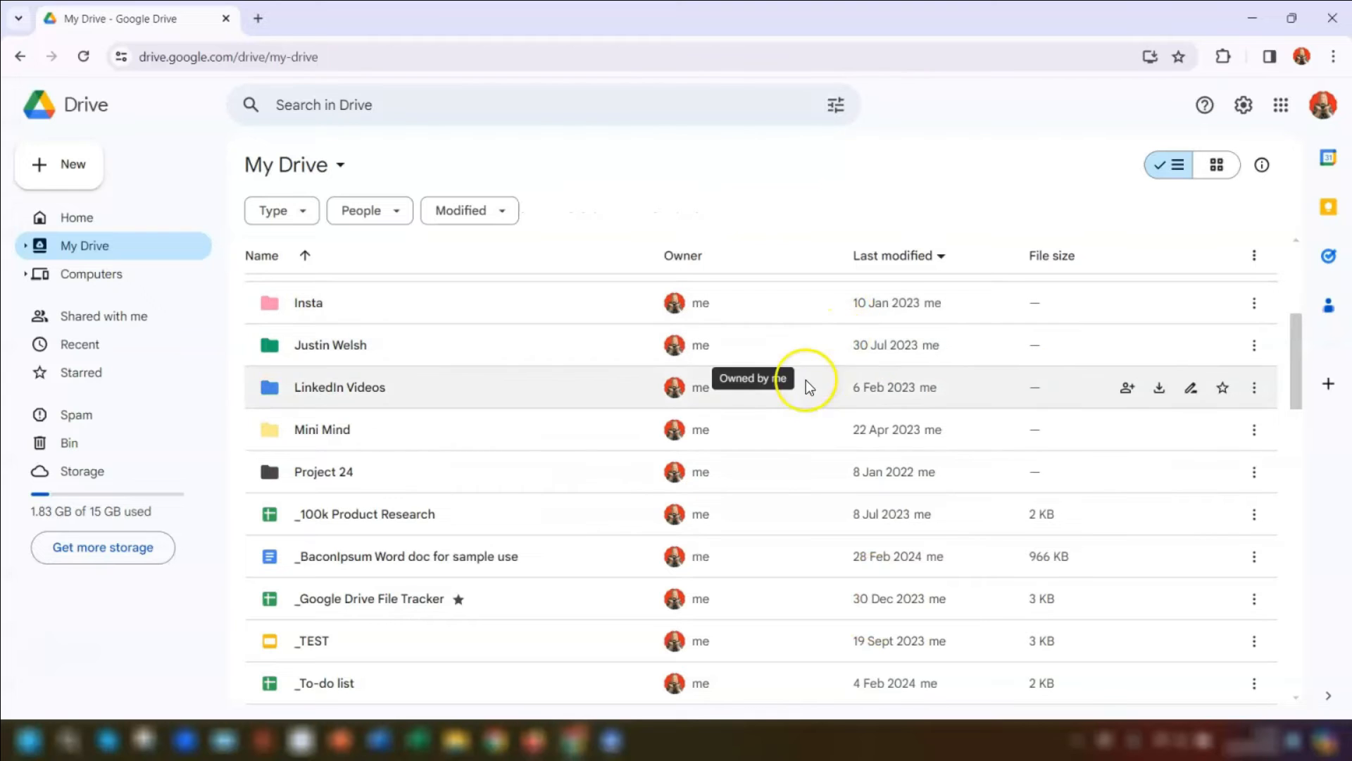
# Select _100k Product Research, _TEST and _To-do list together.
pyautogui.click(472, 514)
pyautogui.keyDown('ctrl'); pyautogui.click(425, 636); pyautogui.keyUp('ctrl')
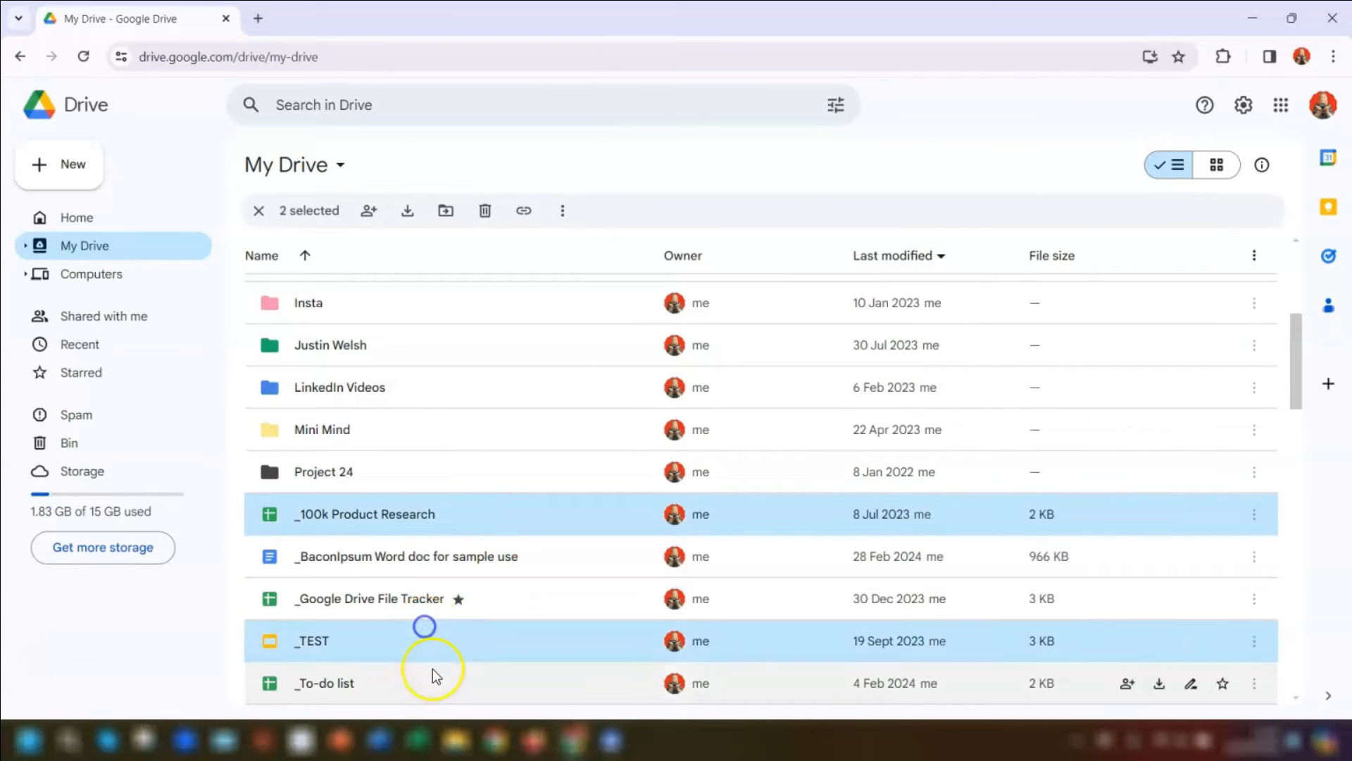
pyautogui.keyDown('ctrl'); pyautogui.click(444, 682); pyautogui.keyUp('ctrl')
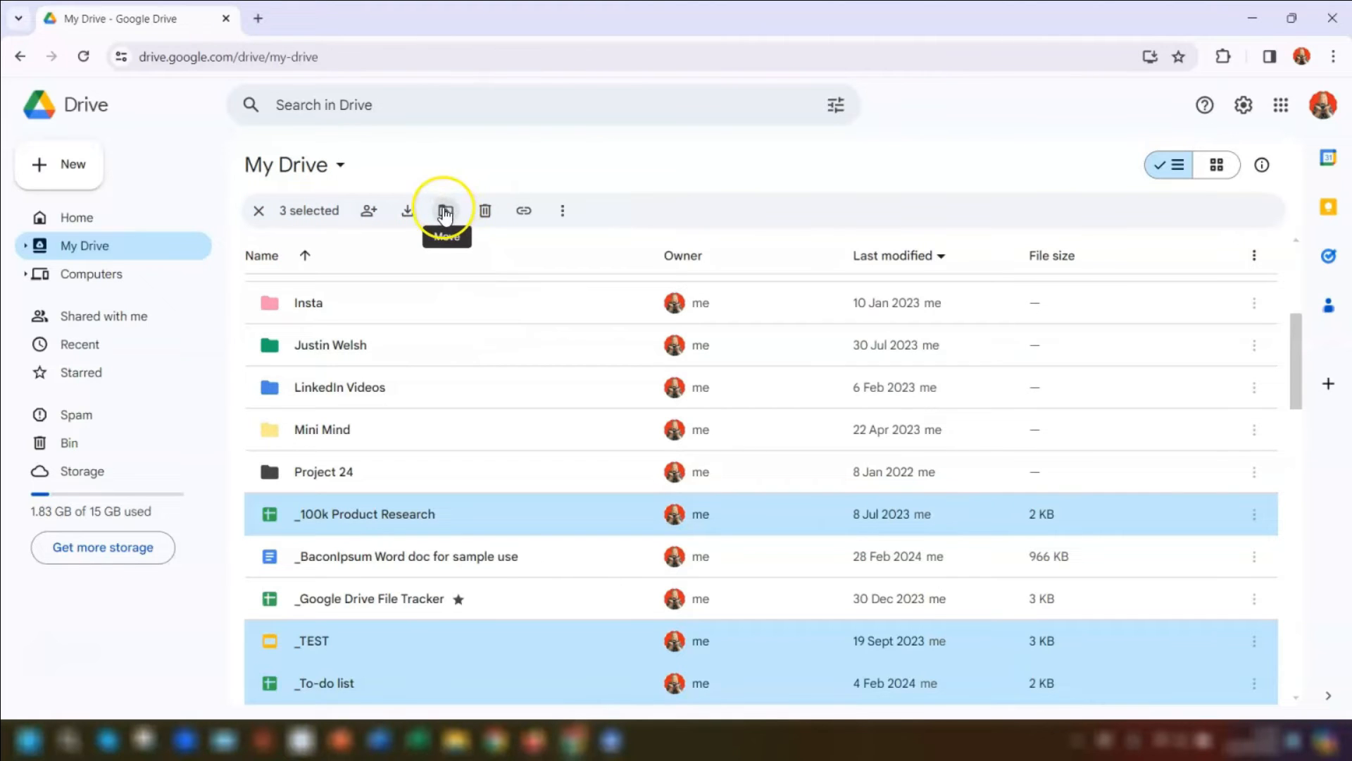
# Start moving the three files and pick the Insta folder as destination.
pyautogui.rightClick(515, 511)
pyautogui.moveTo(583, 377)
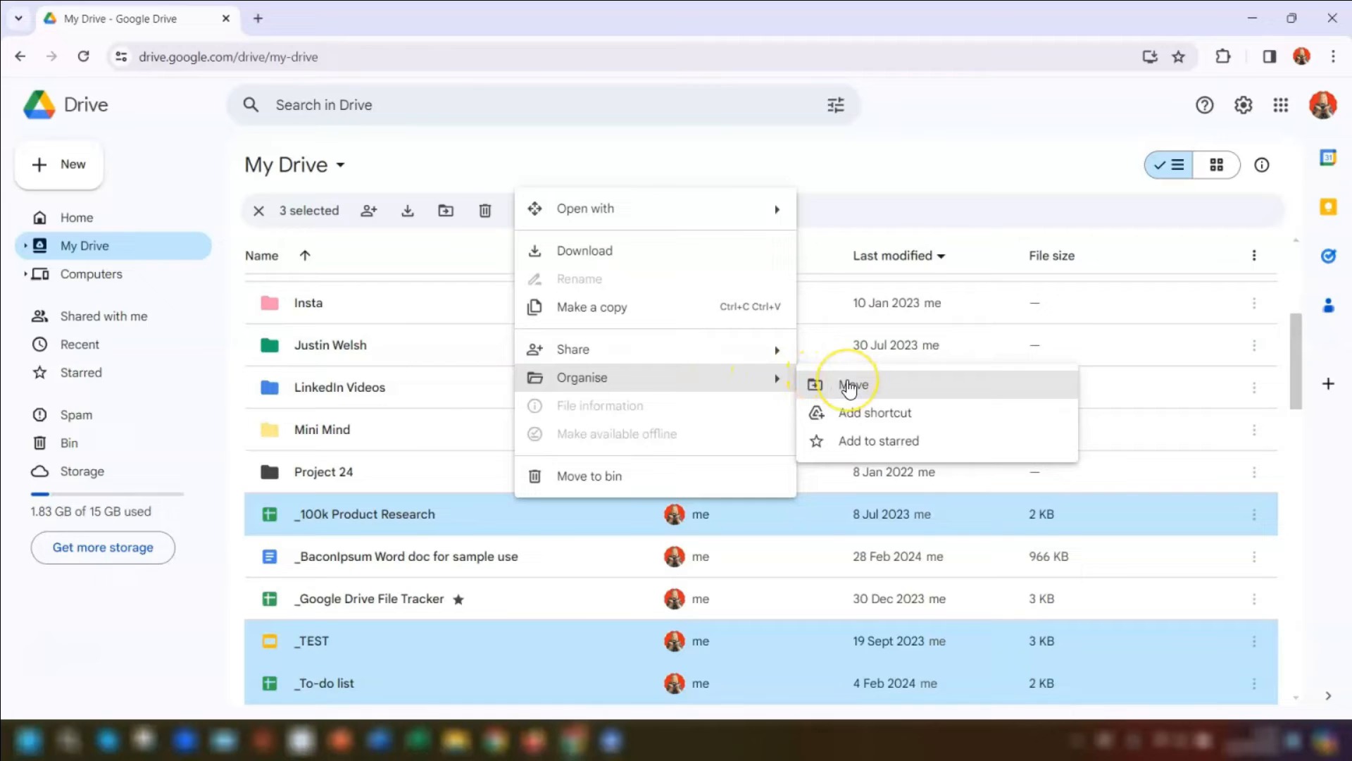
pyautogui.click(851, 384)
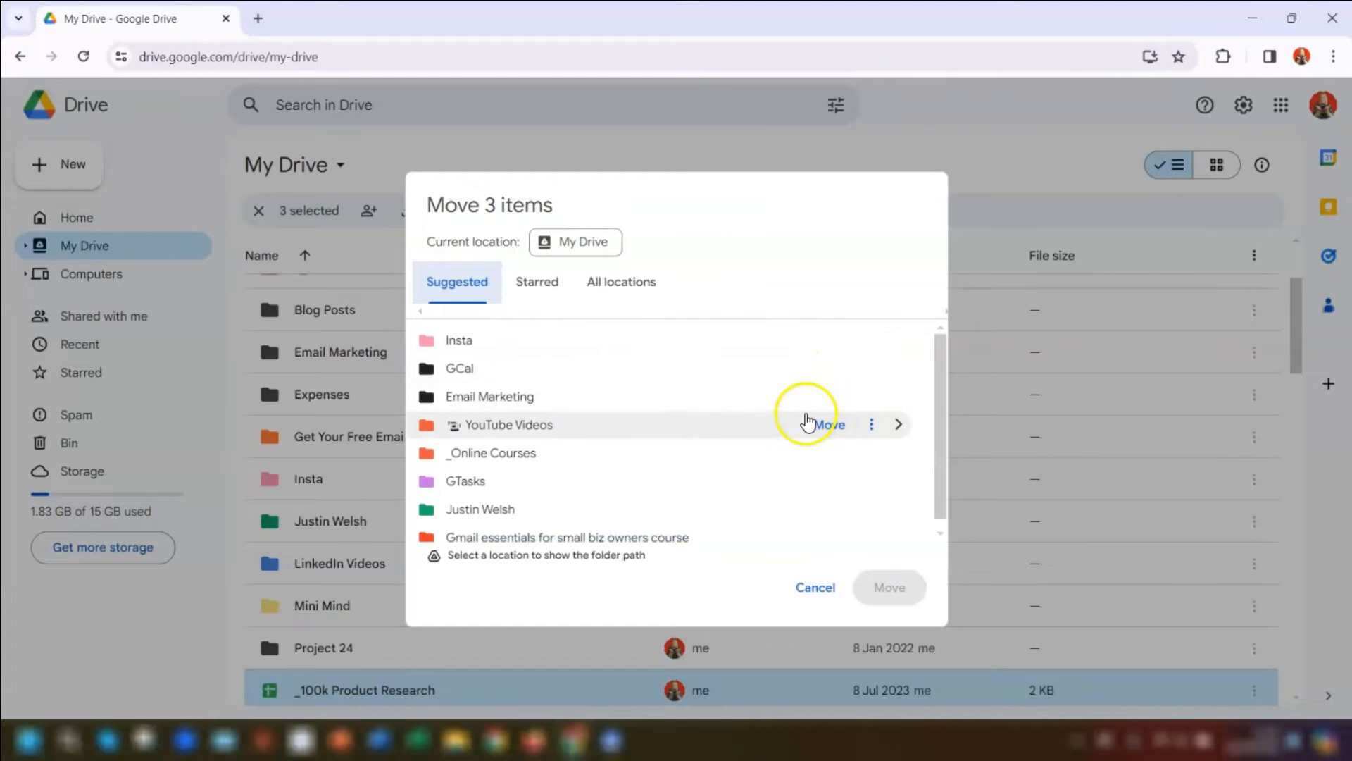
pyautogui.moveTo(676, 341)
pyautogui.click(893, 340)
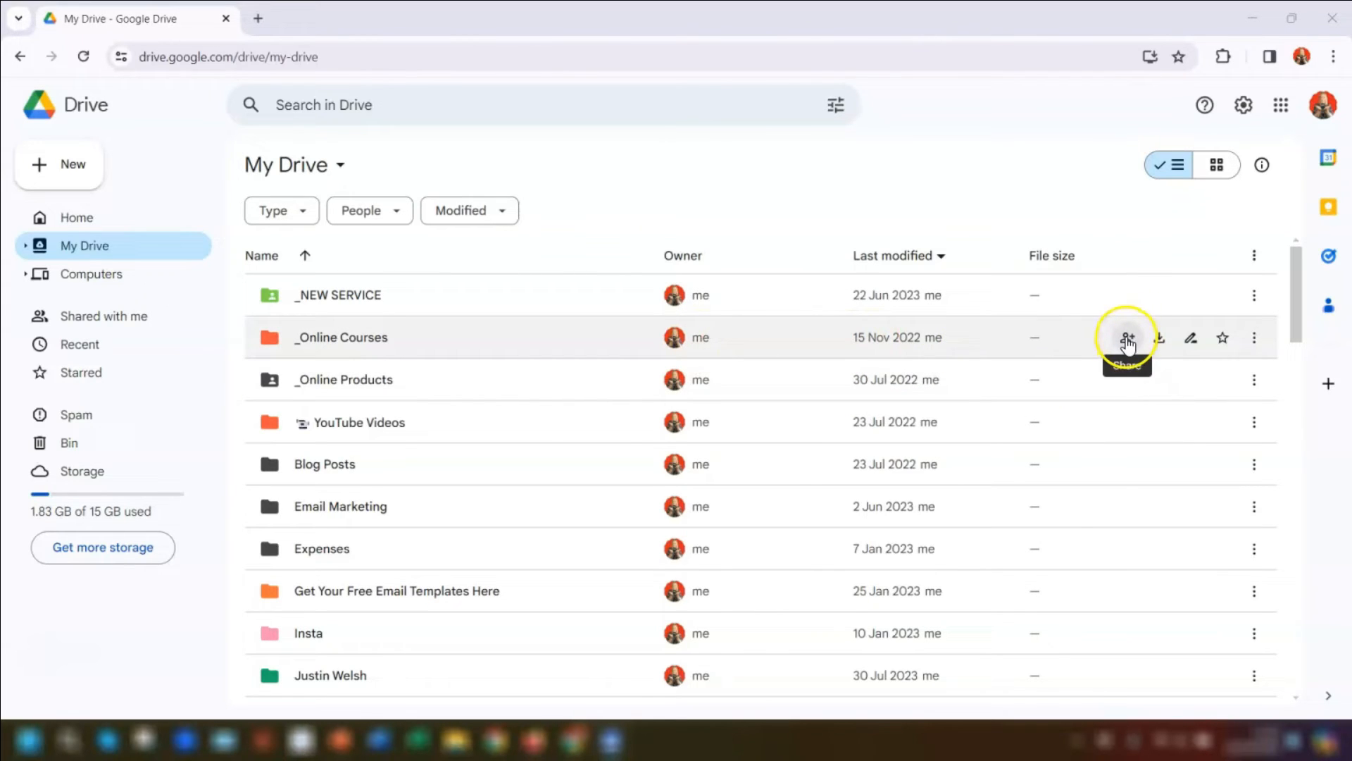
pyautogui.click(1127, 338)
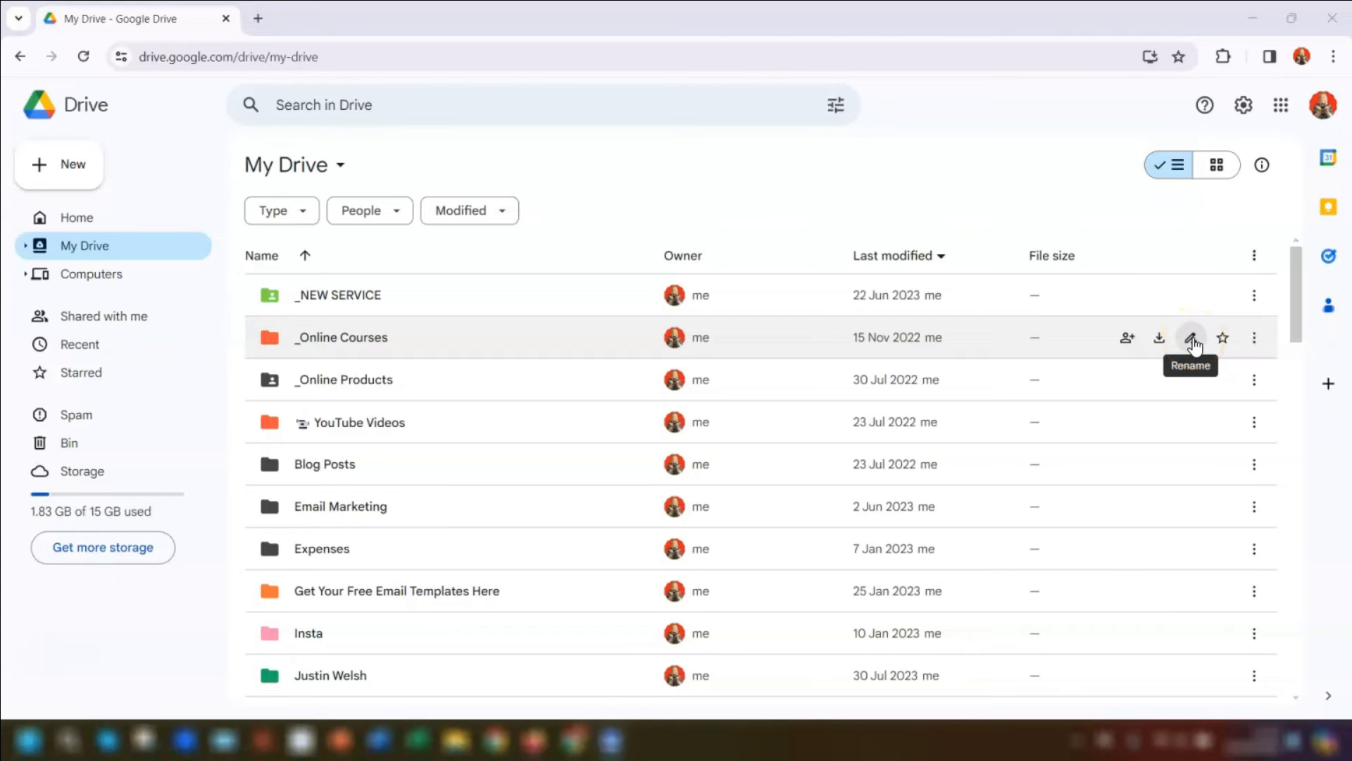
pyautogui.click(1192, 339)
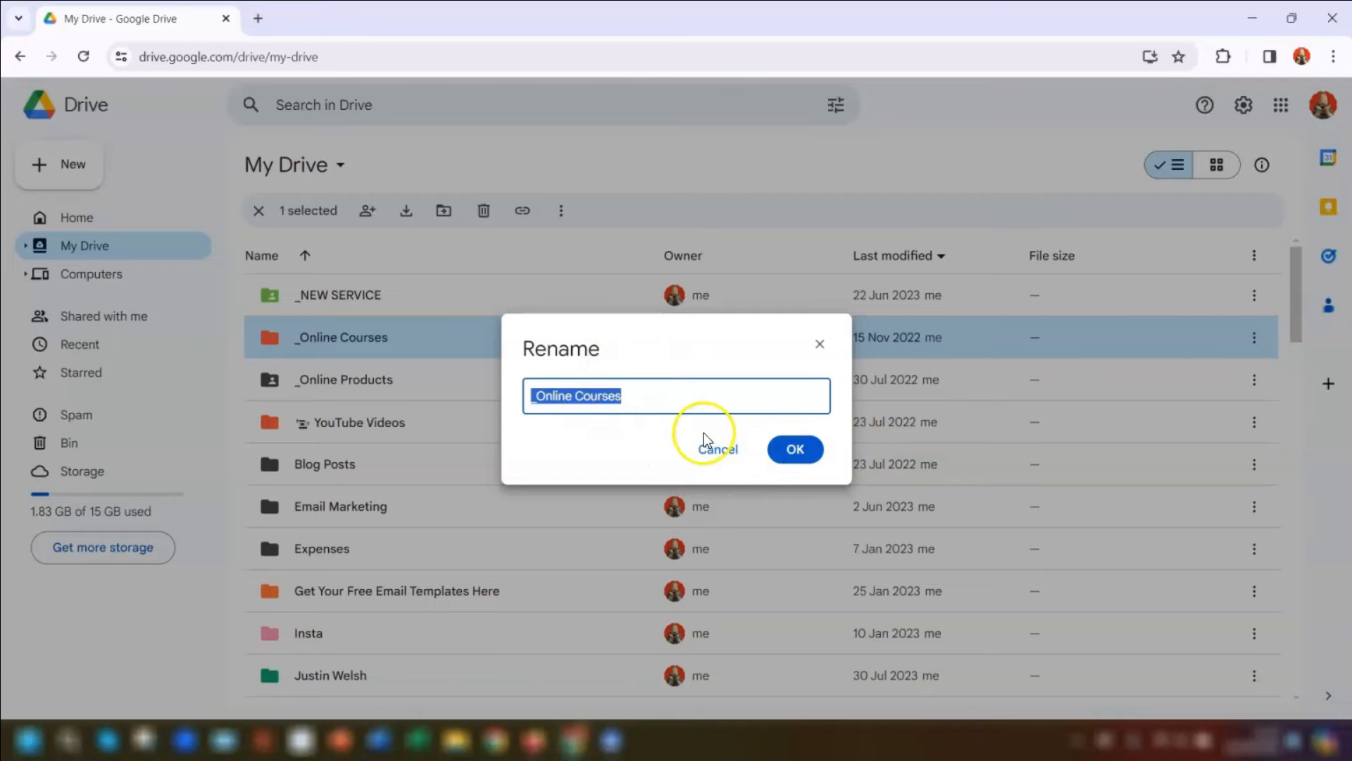
pyautogui.click(719, 450)
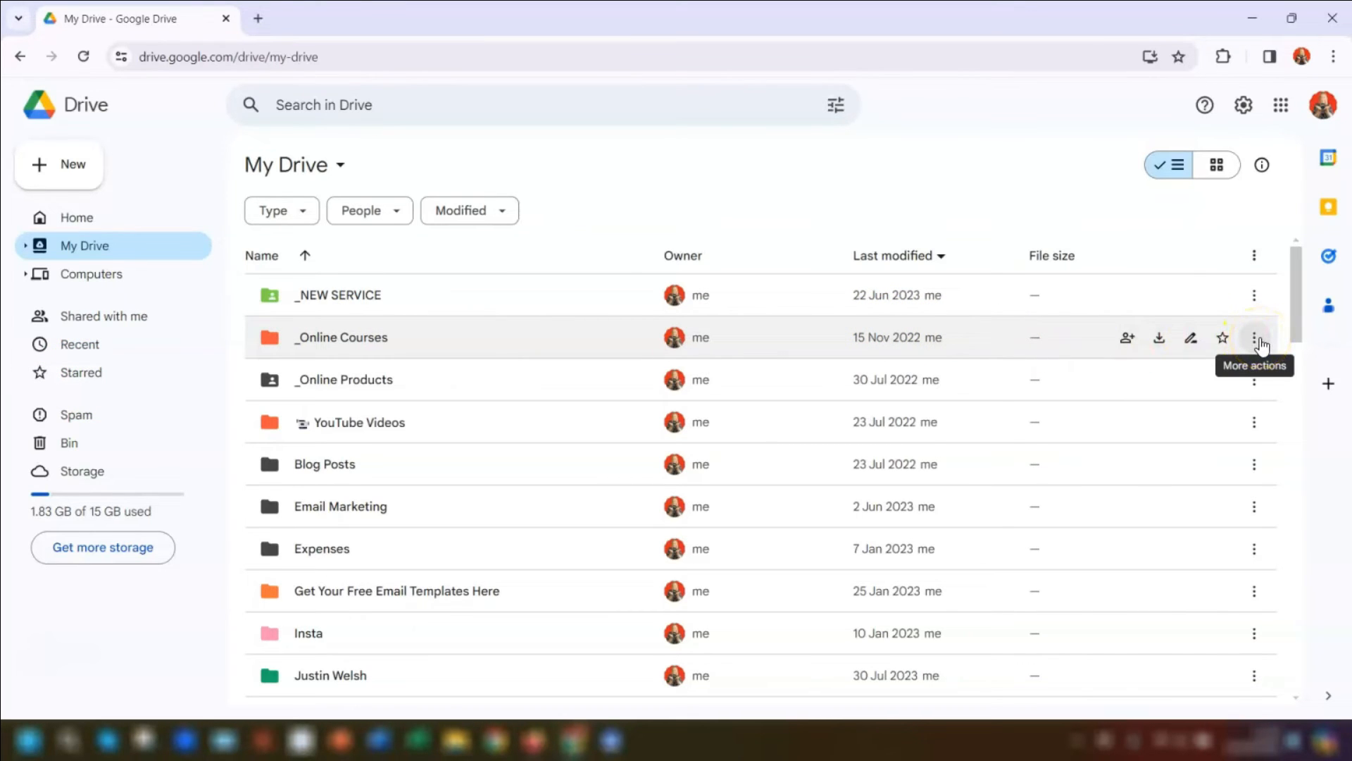
pyautogui.click(1256, 339)
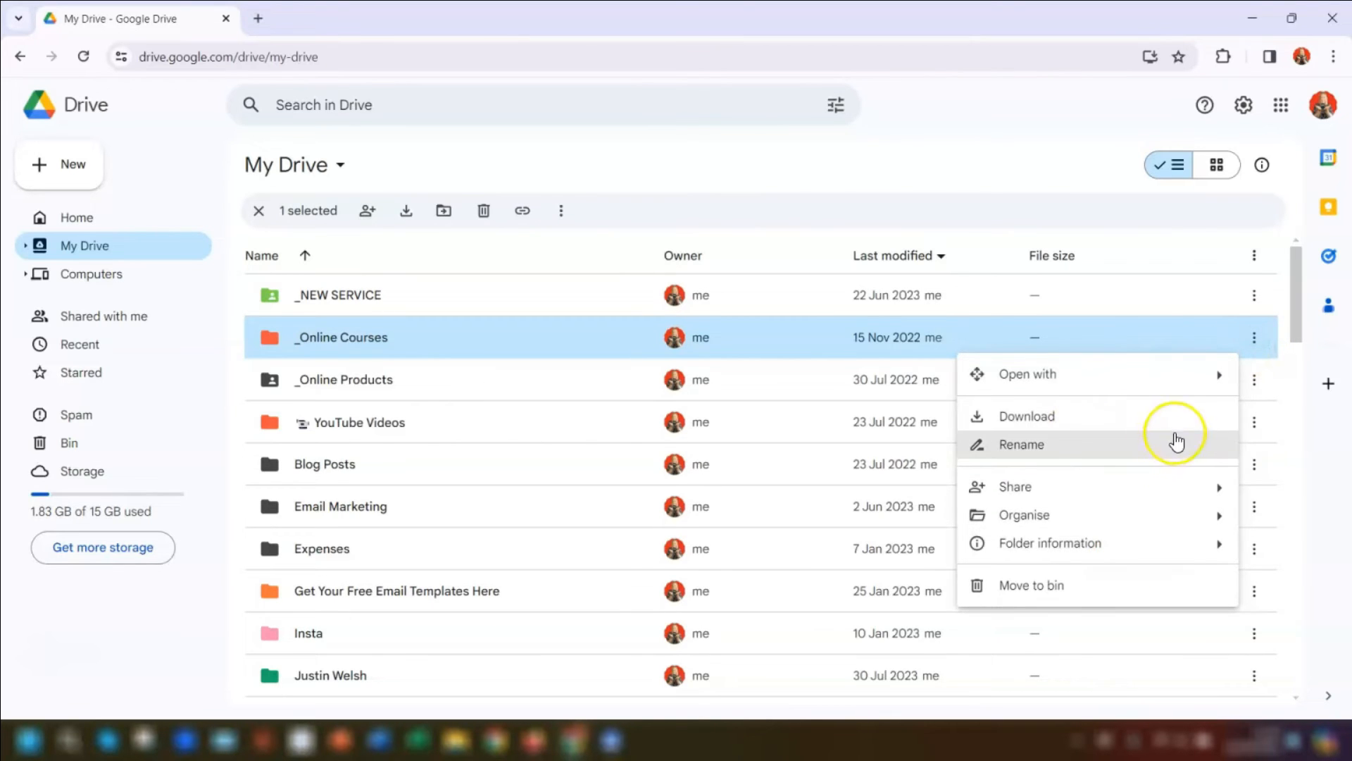
pyautogui.click(1254, 337)
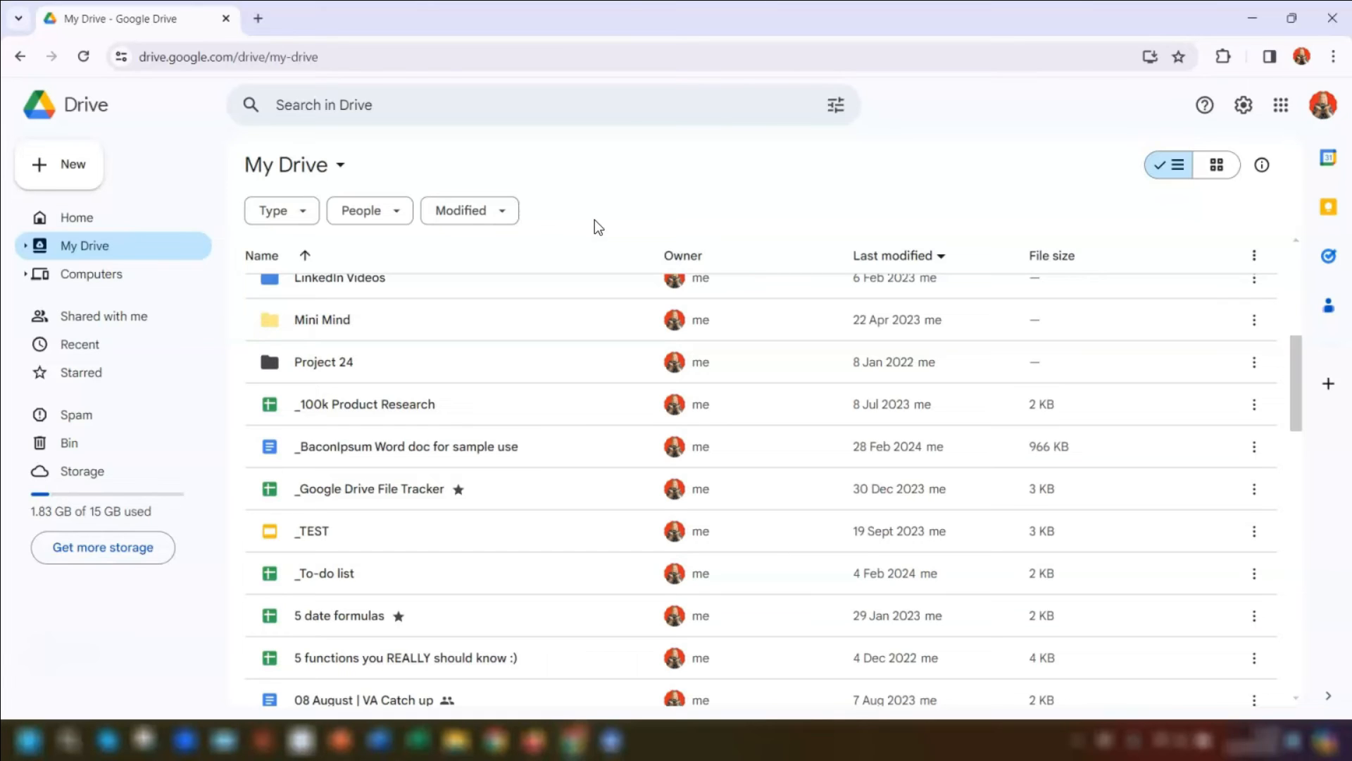
pyautogui.click(589, 224)
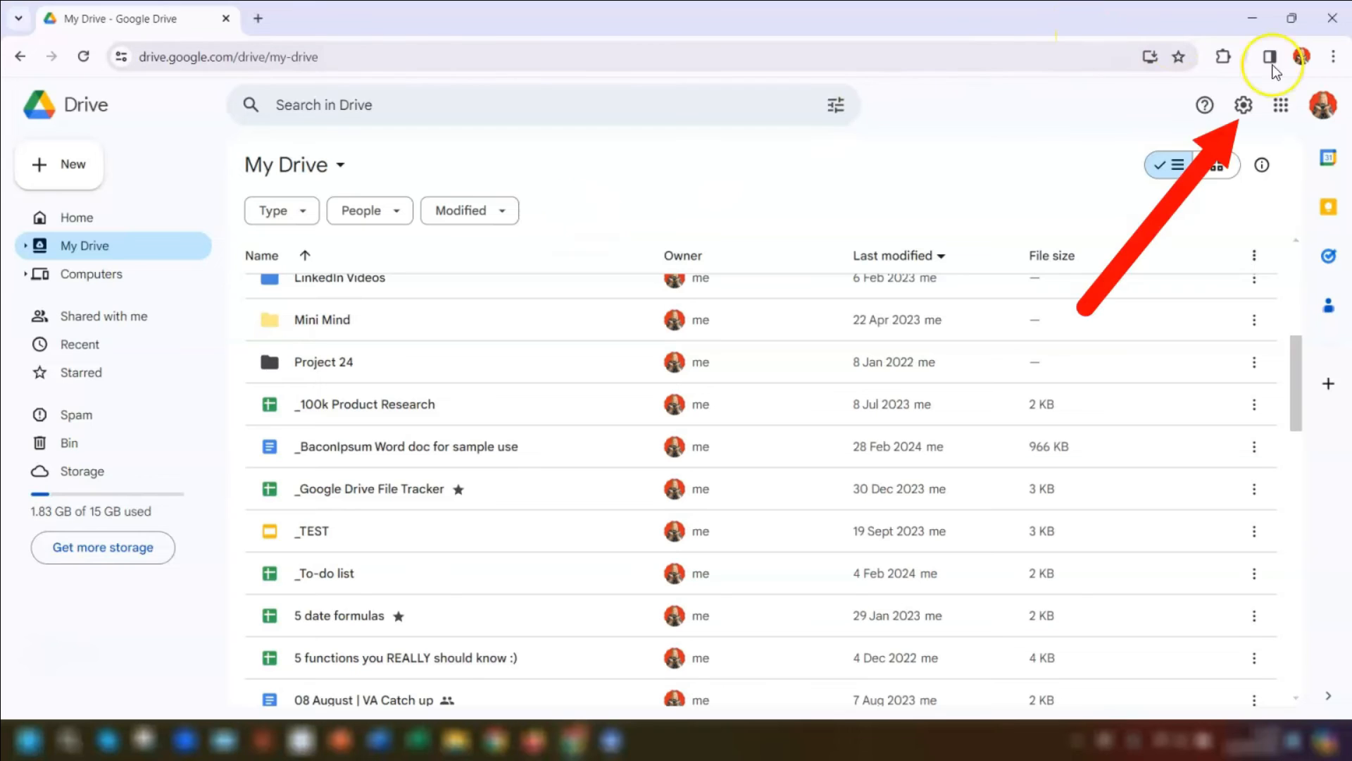
pyautogui.click(1244, 105)
pyautogui.click(1036, 139)
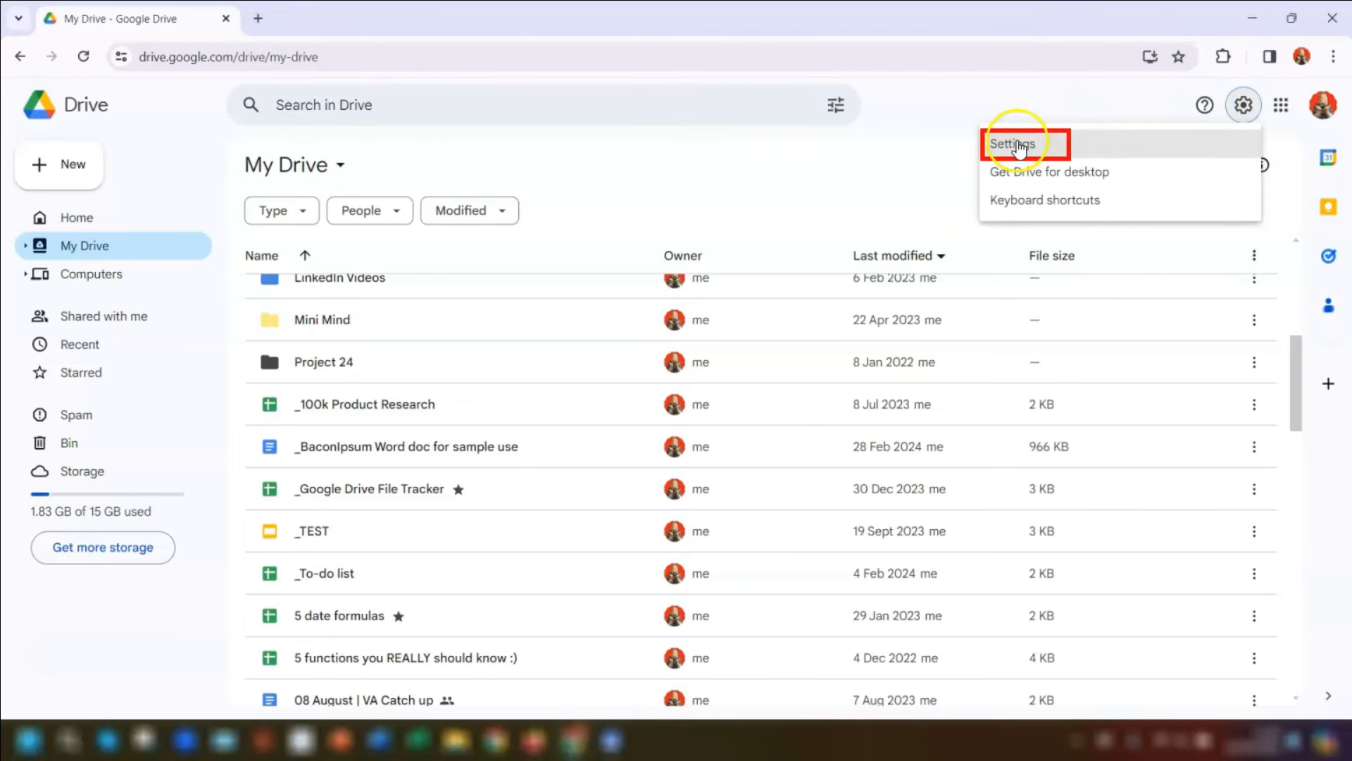
pyautogui.scroll(-5, 871, 289)
pyautogui.scroll(-5, 872, 289)
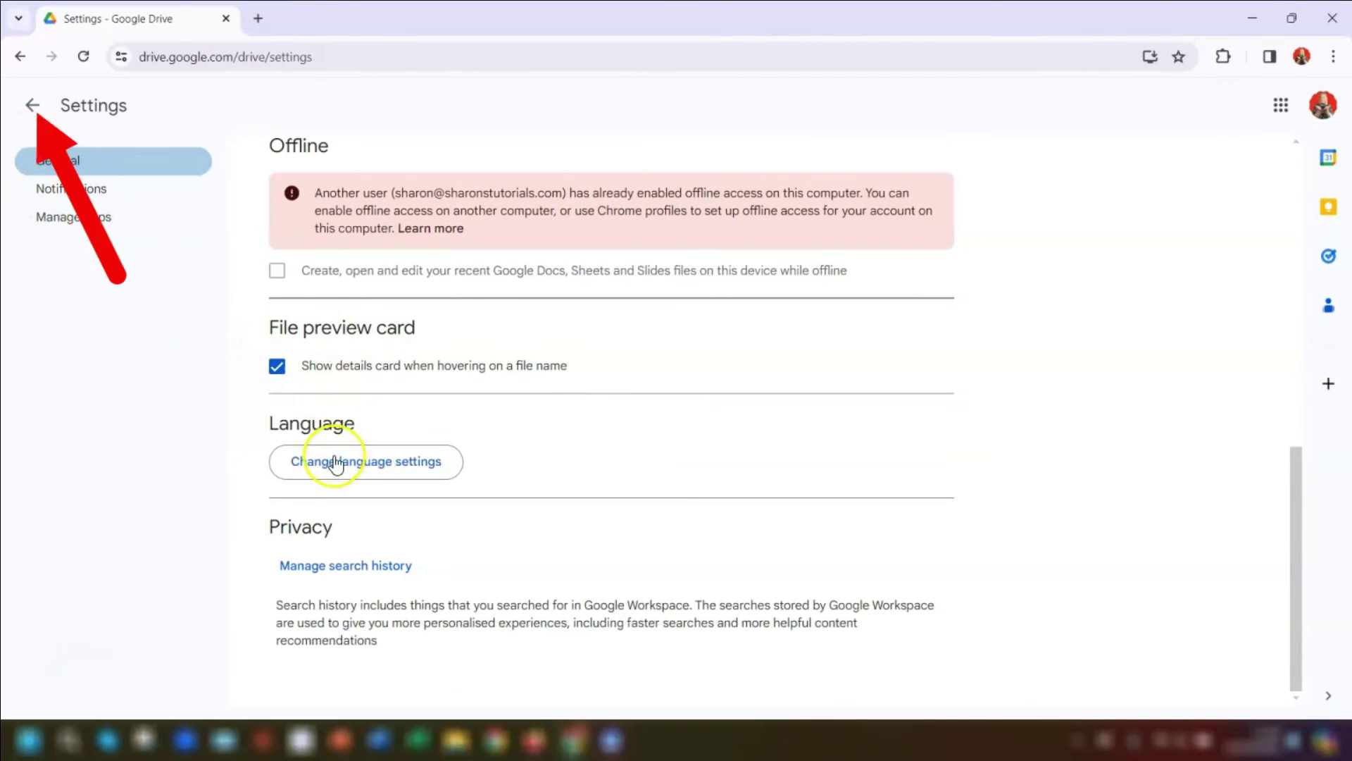
pyautogui.click(33, 106)
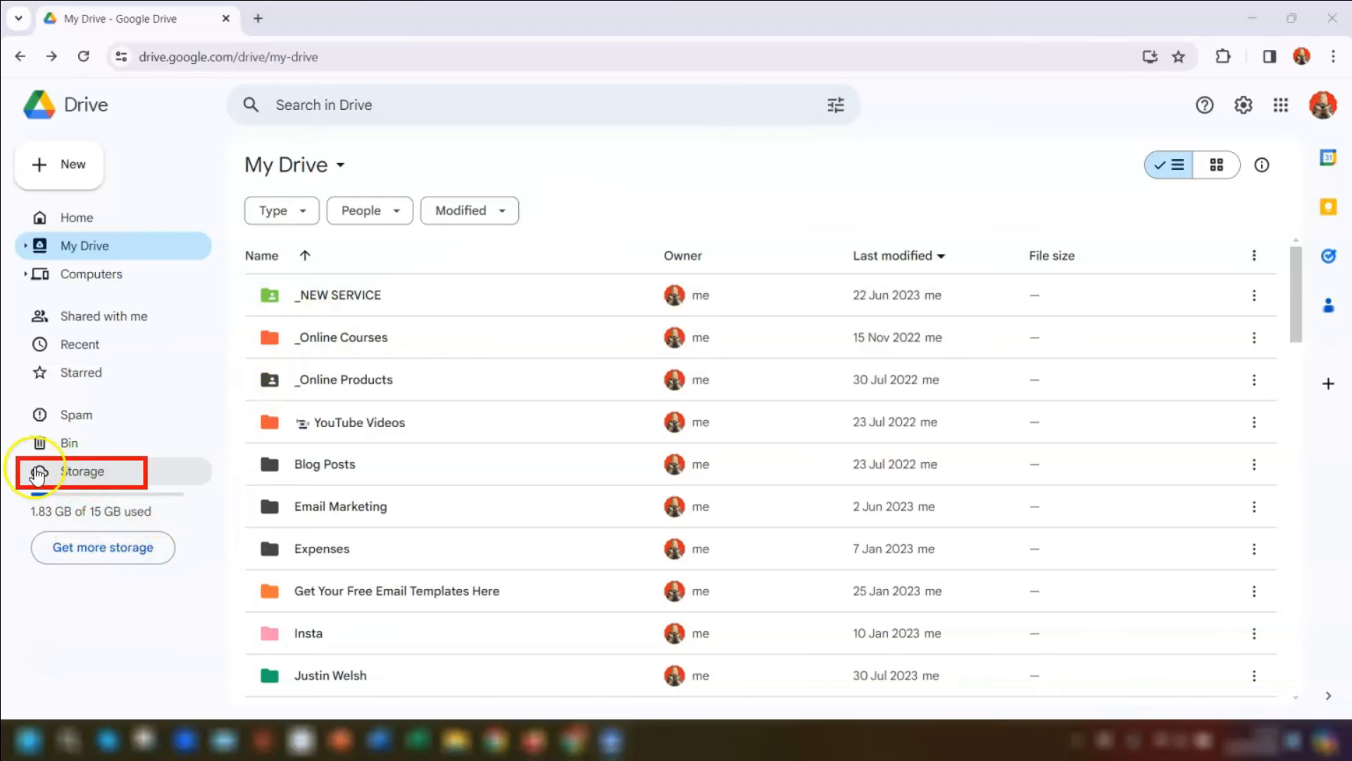
# Show the Storage overview listing the files using the most Drive space.
pyautogui.click(77, 475)
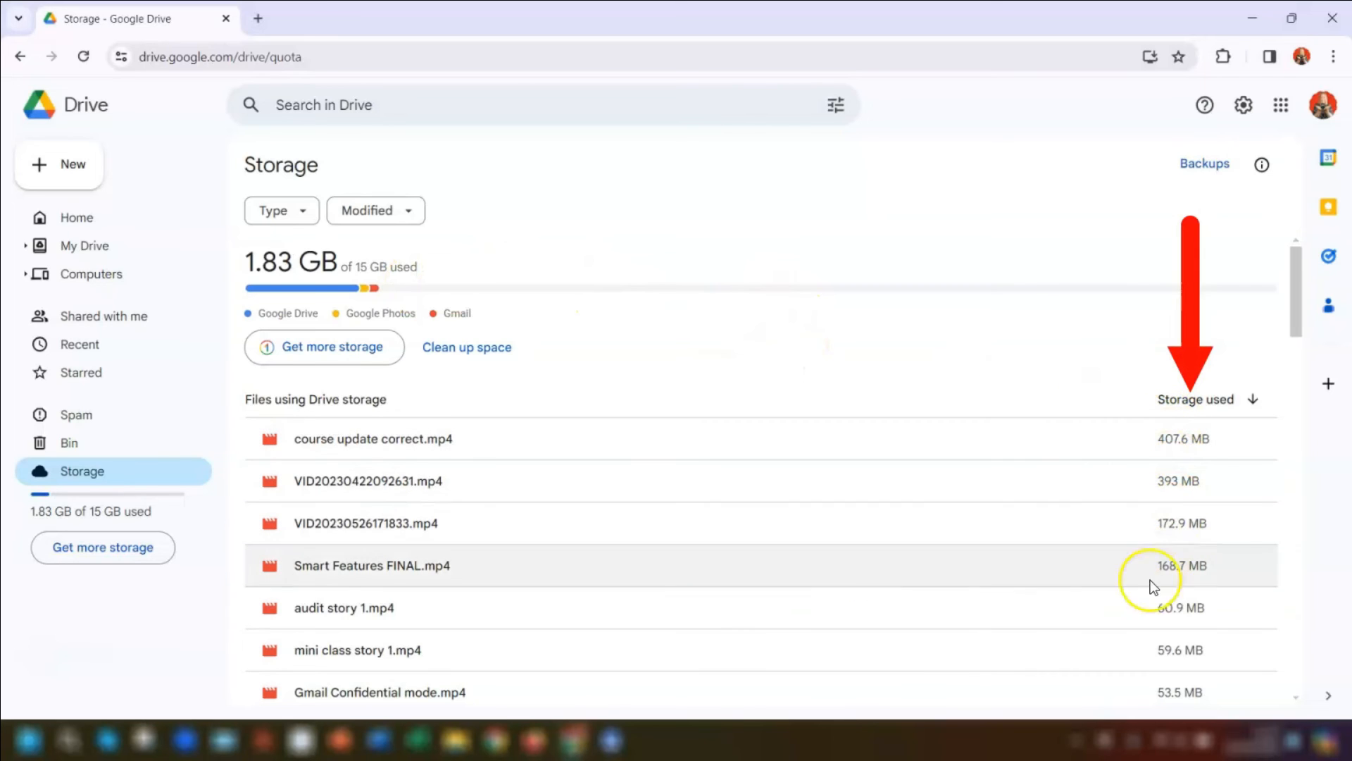
pyautogui.scroll(-3, 899, 531)
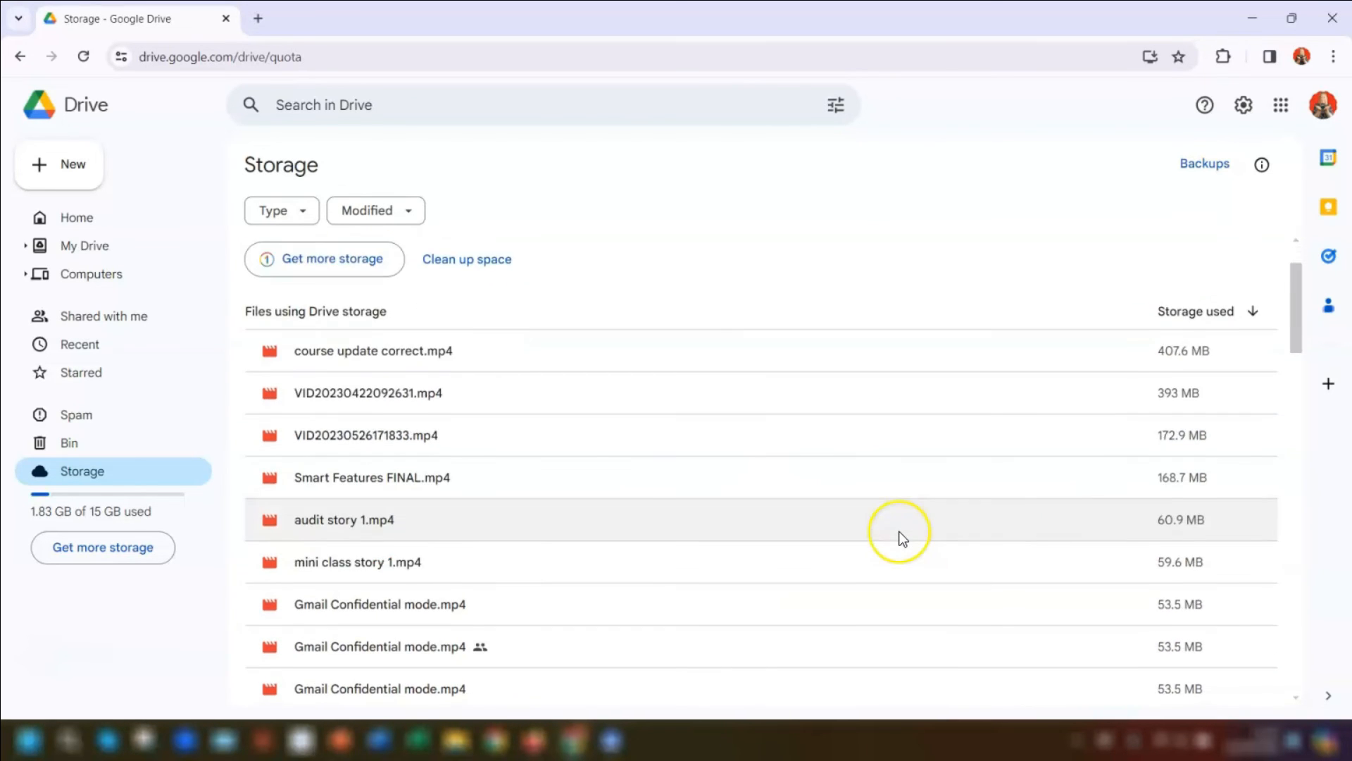
pyautogui.scroll(-2, 899, 531)
pyautogui.scroll(5, 898, 531)
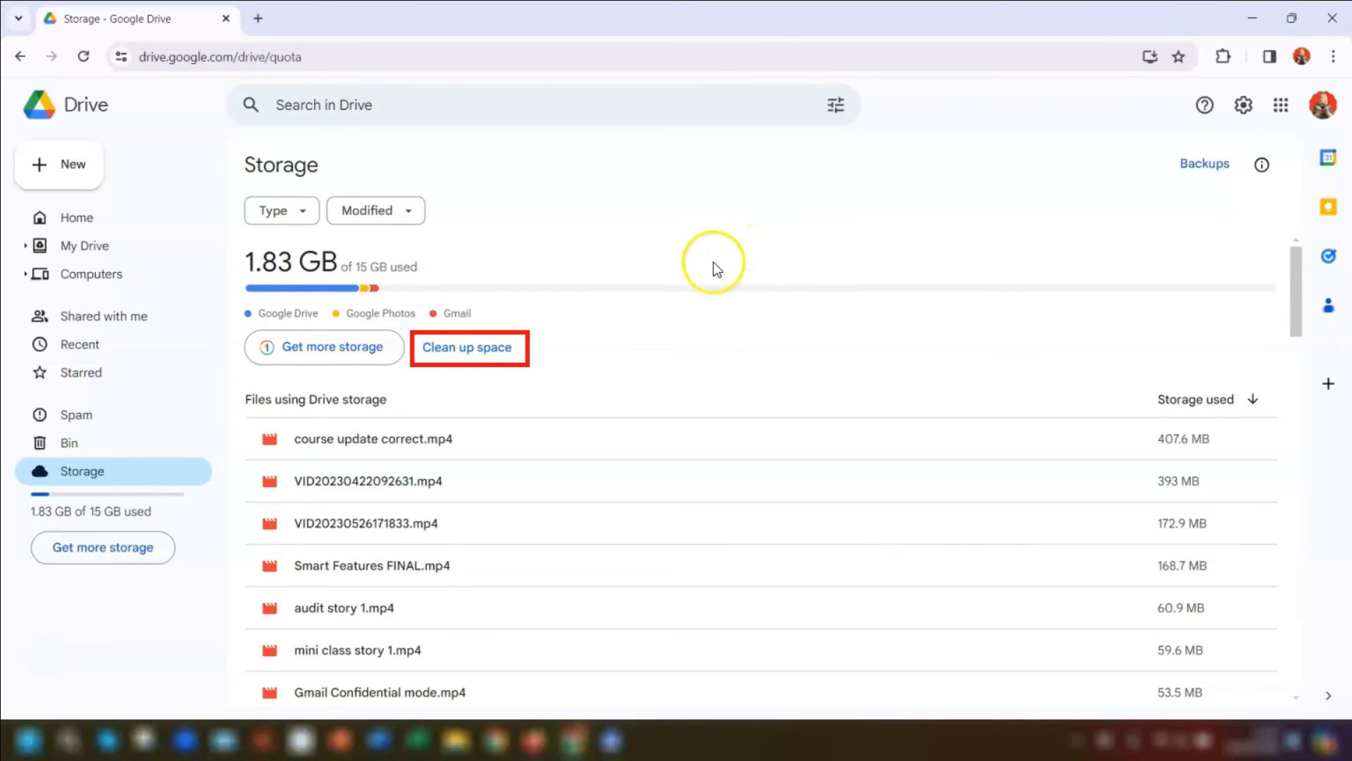
# Via Clean up space, review Files in bin, permanently delete bee keeping.jpg and return to the storage overview.
pyautogui.click(478, 350)
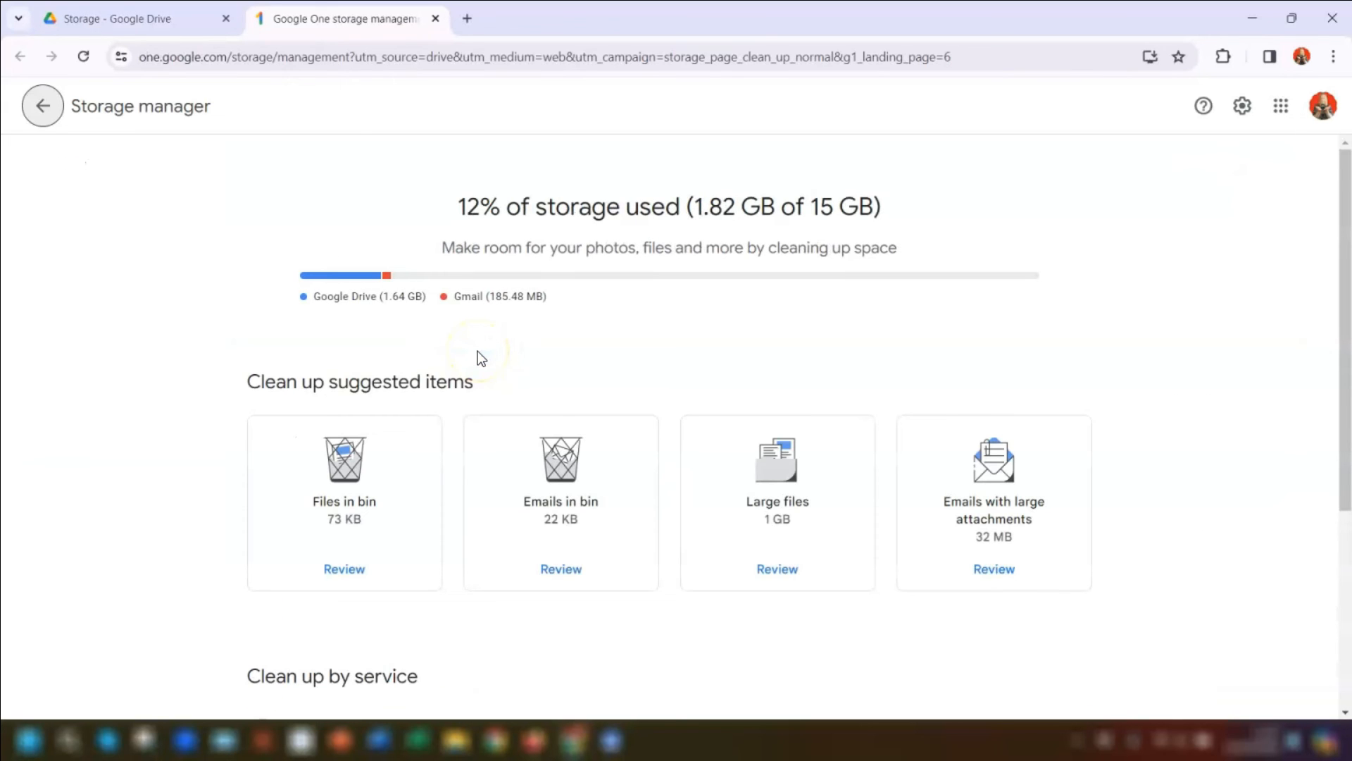
pyautogui.scroll(-2, 861, 323)
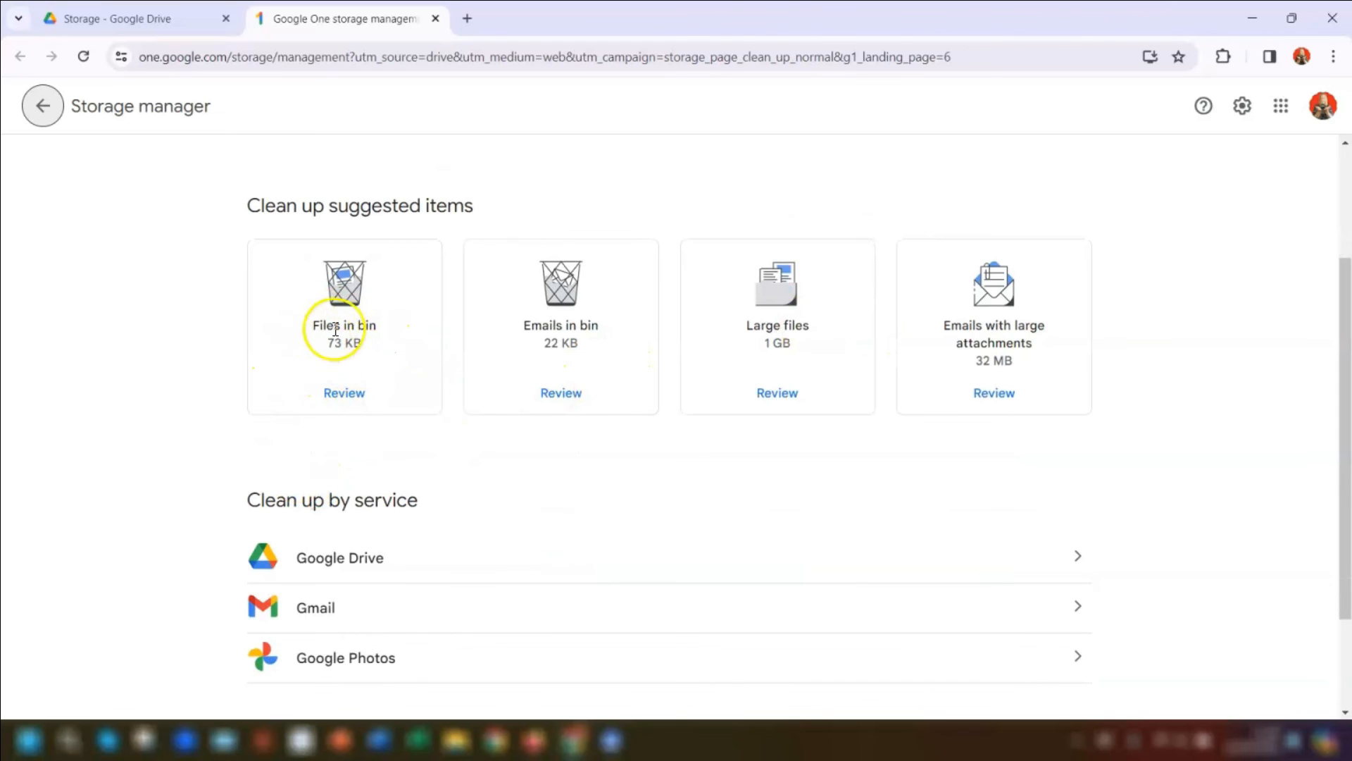
pyautogui.click(334, 395)
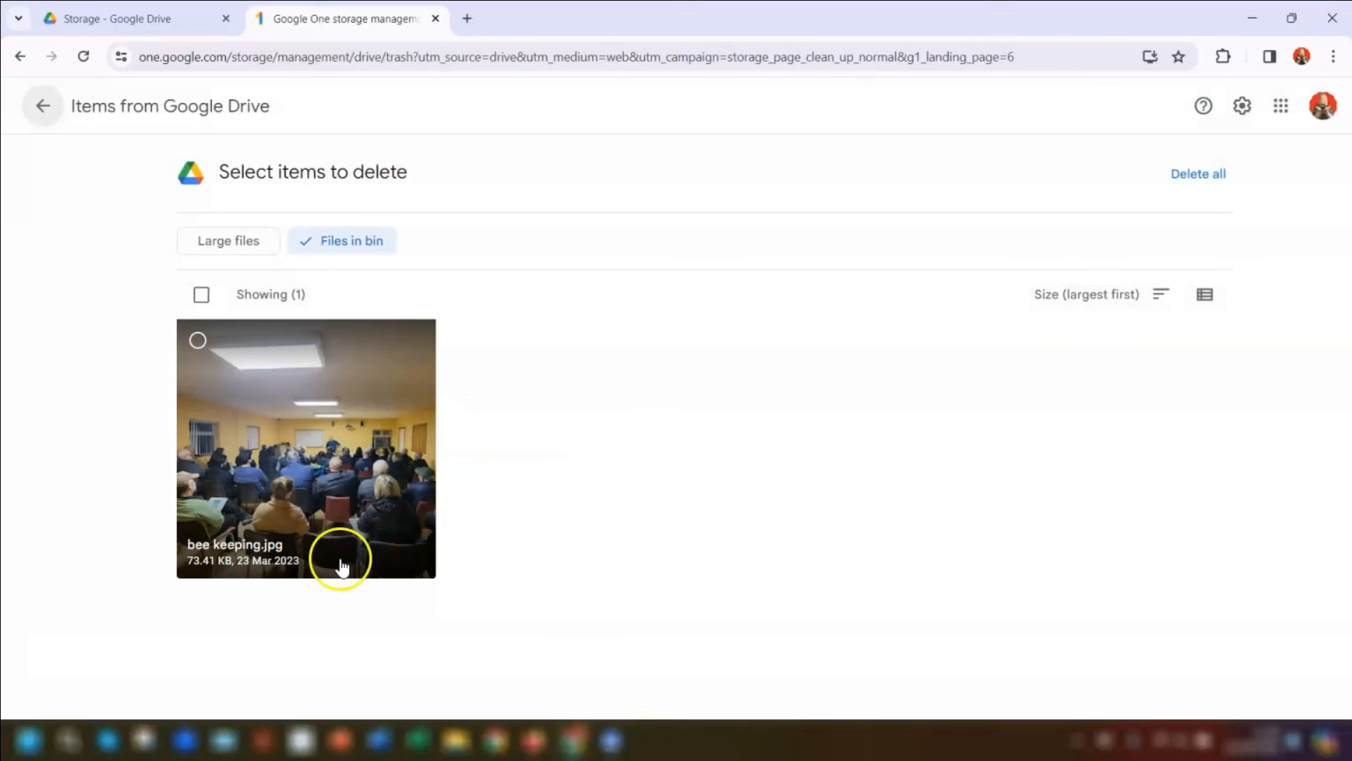
pyautogui.click(198, 340)
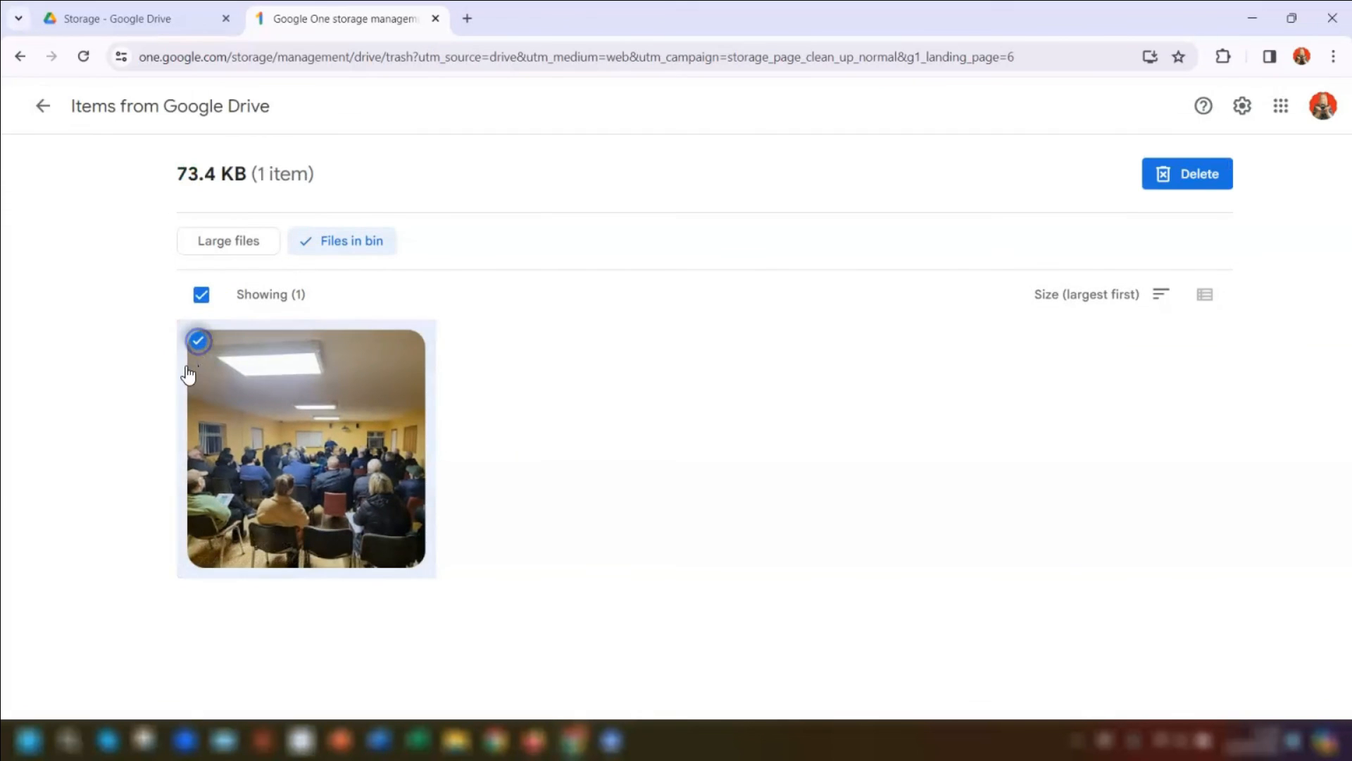
pyautogui.click(1199, 174)
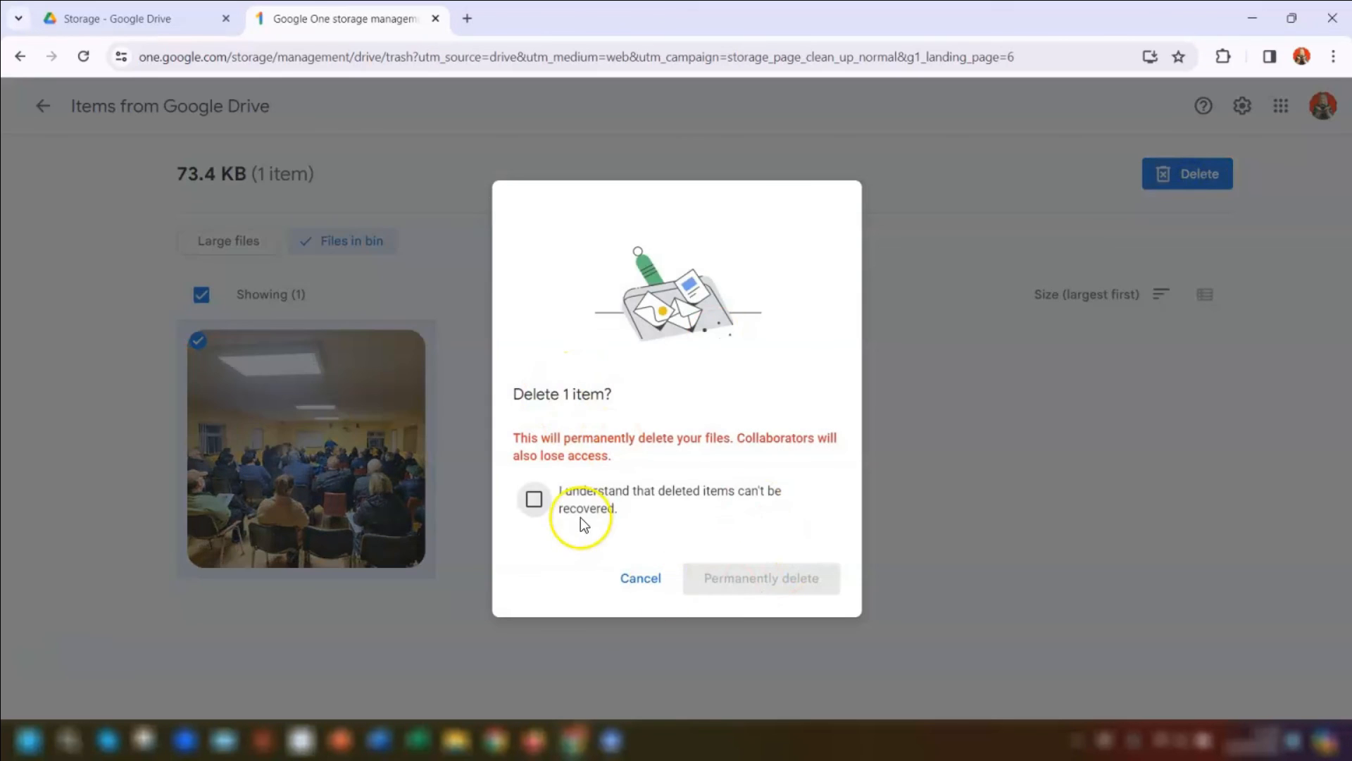
pyautogui.click(532, 498)
pyautogui.click(760, 578)
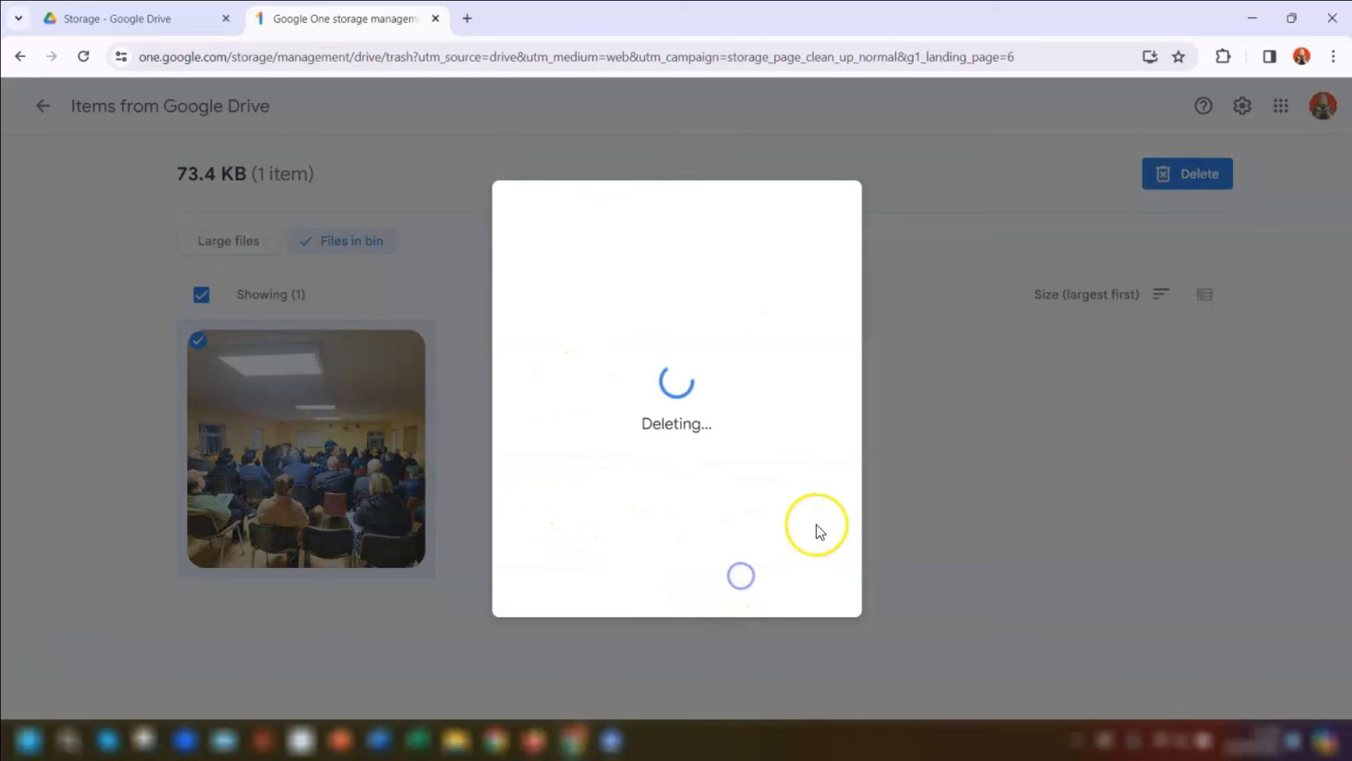
pyautogui.click(43, 106)
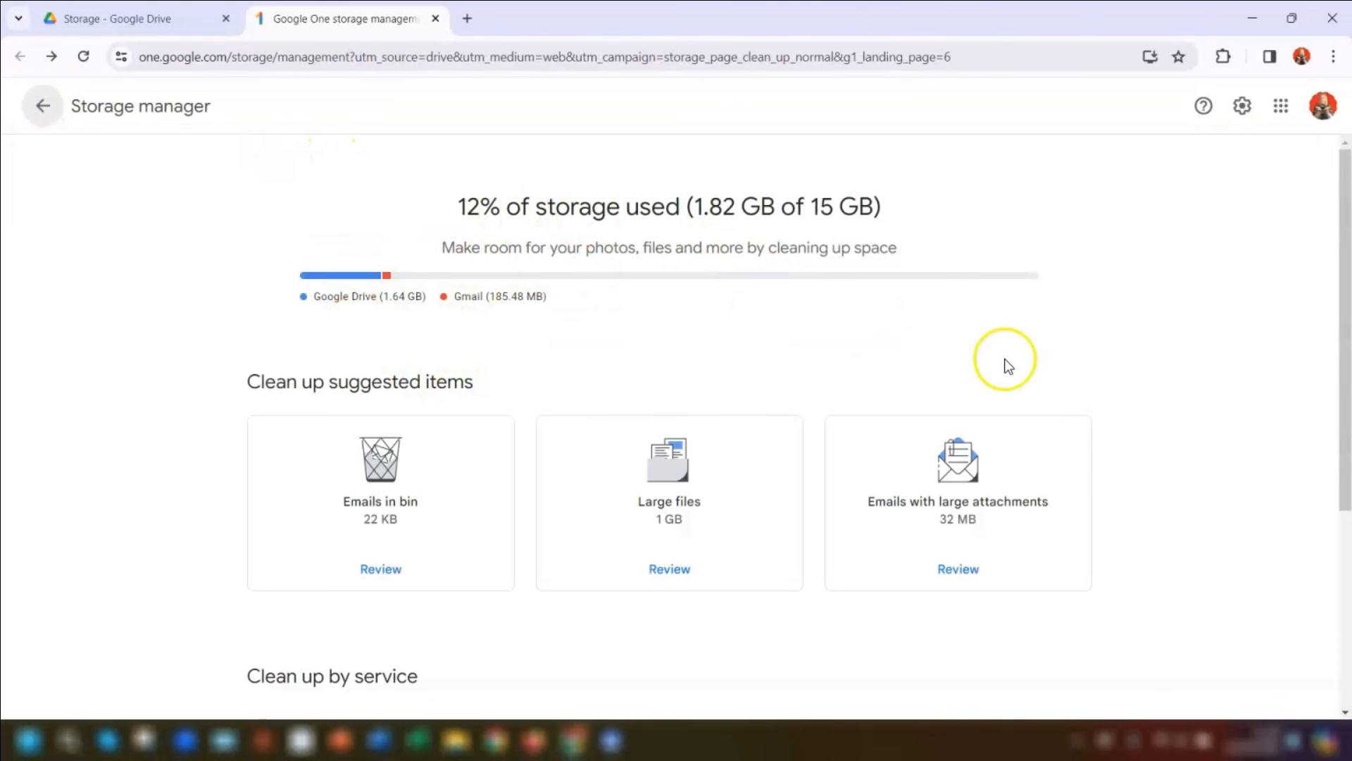
pyautogui.scroll(-1, 963, 489)
pyautogui.scroll(-1, 964, 489)
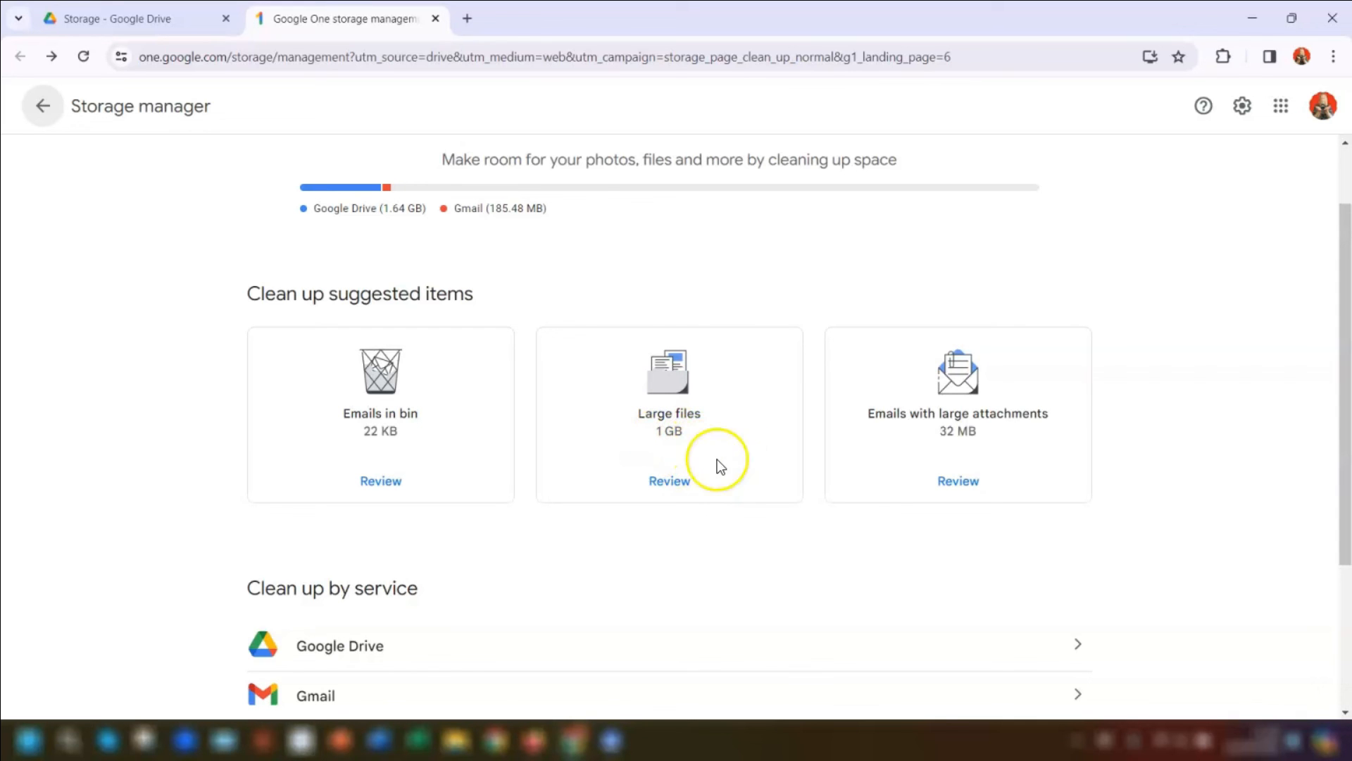
# Review Large files, then Emails with large attachments, and mark the Seasons greetings email (9.4 MB) for deletion.
pyautogui.click(673, 484)
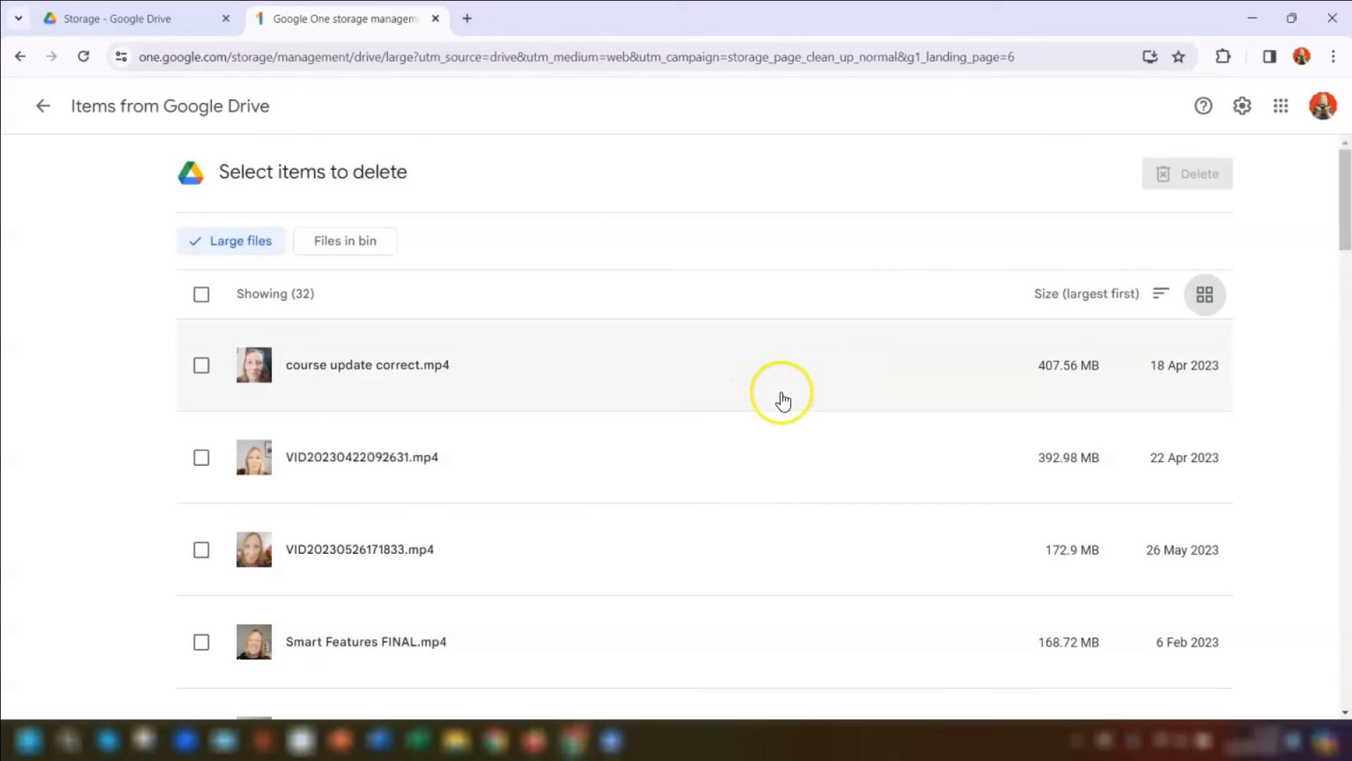
pyautogui.scroll(-3, 794, 393)
pyautogui.scroll(-3, 797, 397)
pyautogui.scroll(-3, 803, 397)
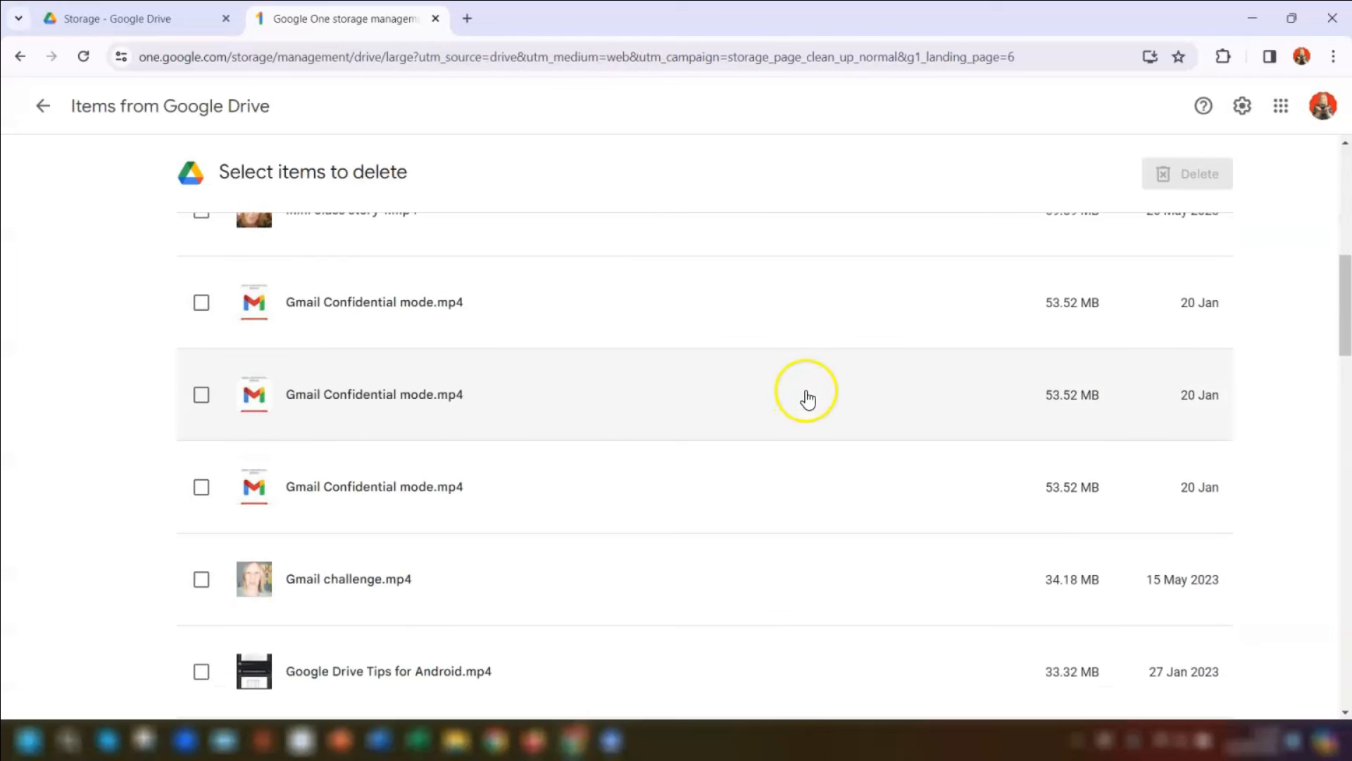
pyautogui.scroll(-2, 809, 398)
pyautogui.scroll(-5, 808, 398)
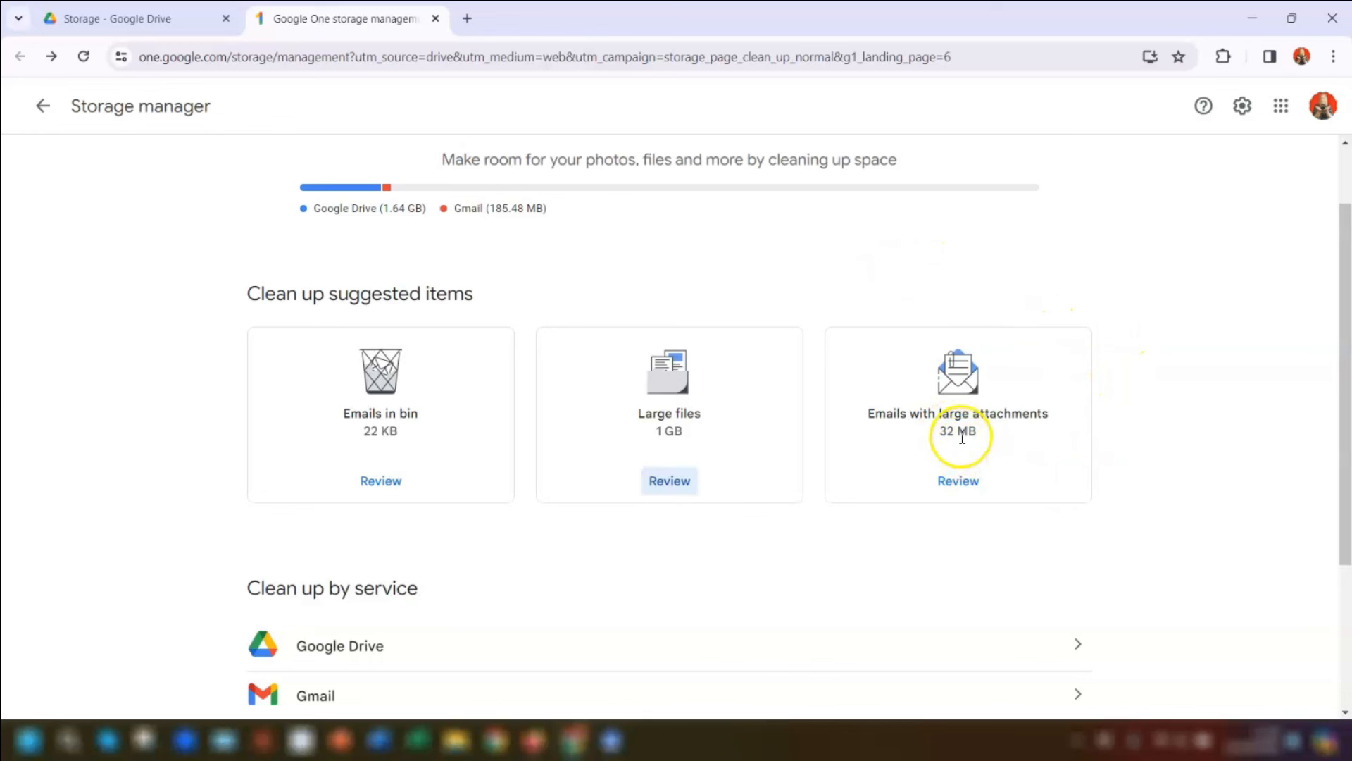
pyautogui.click(958, 481)
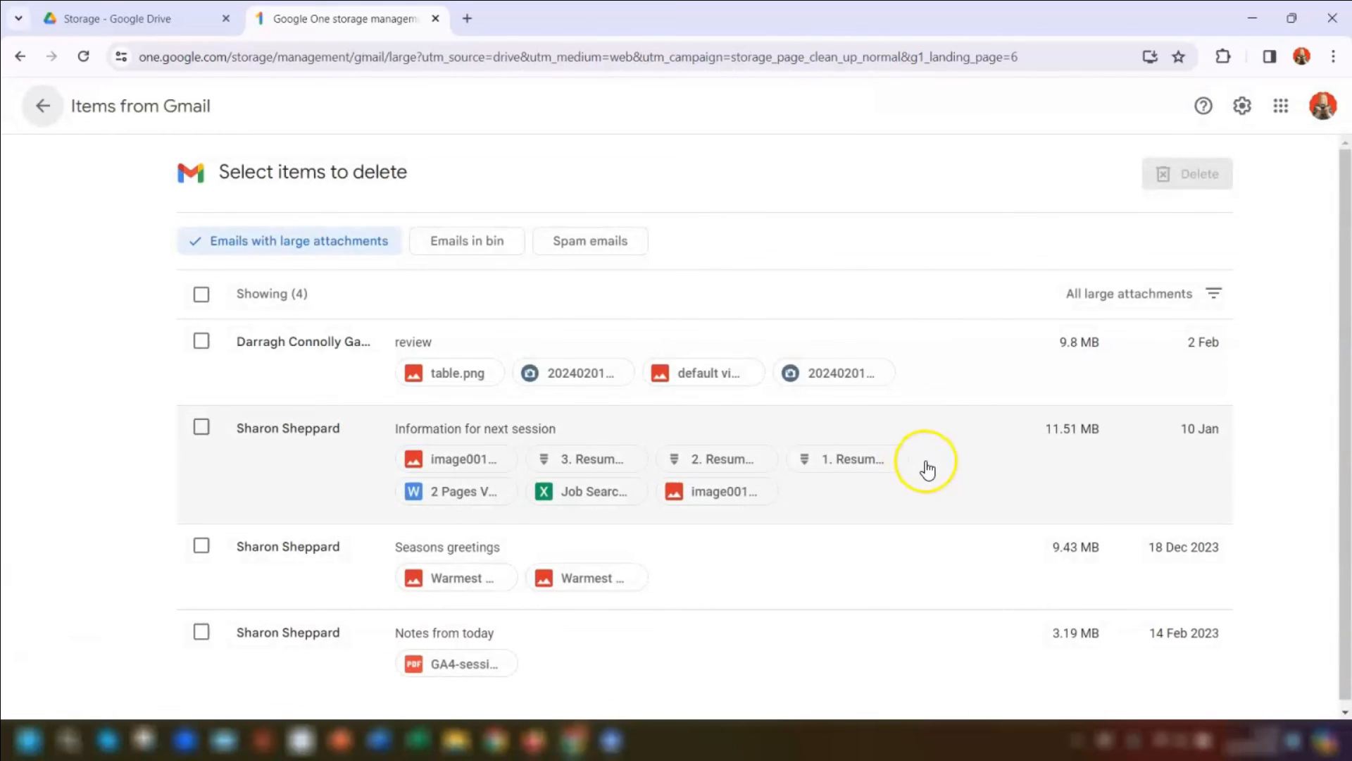
pyautogui.scroll(-1, 983, 454)
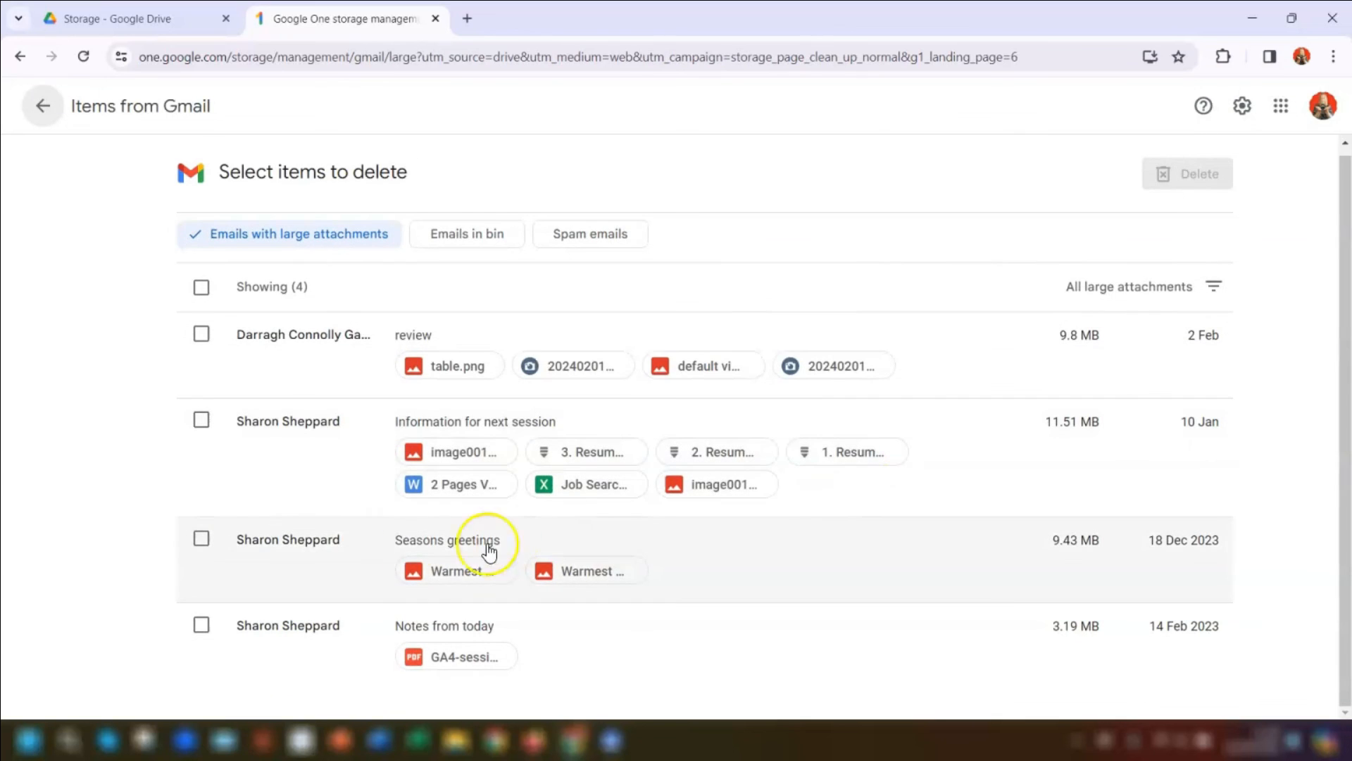
pyautogui.click(201, 539)
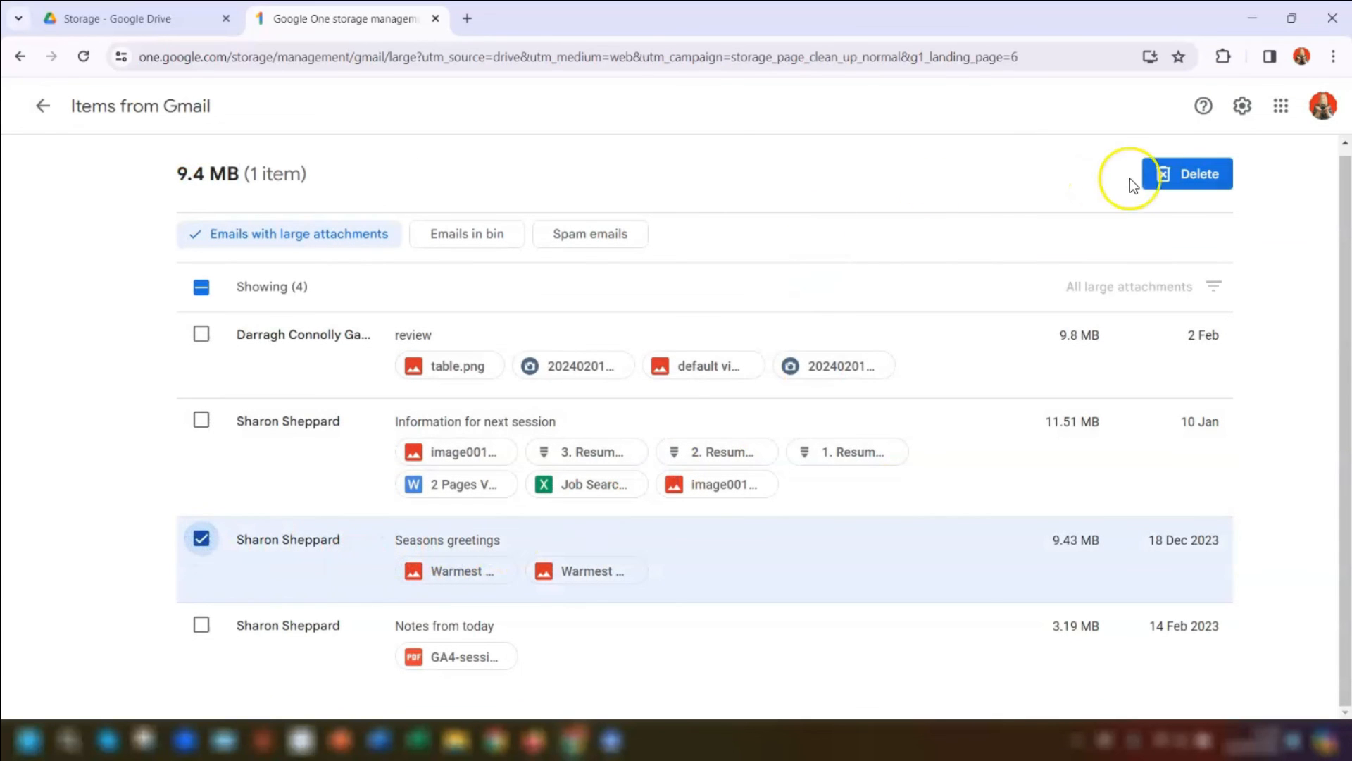